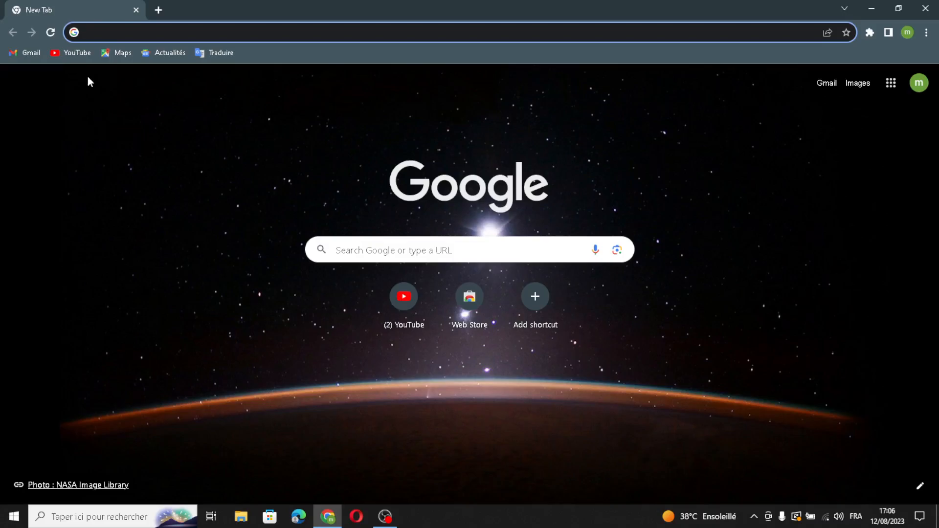
- Go to durable.co and sign in to the account
{"action": "type", "text": "d"}
{"action": "key", "text": "Return"}
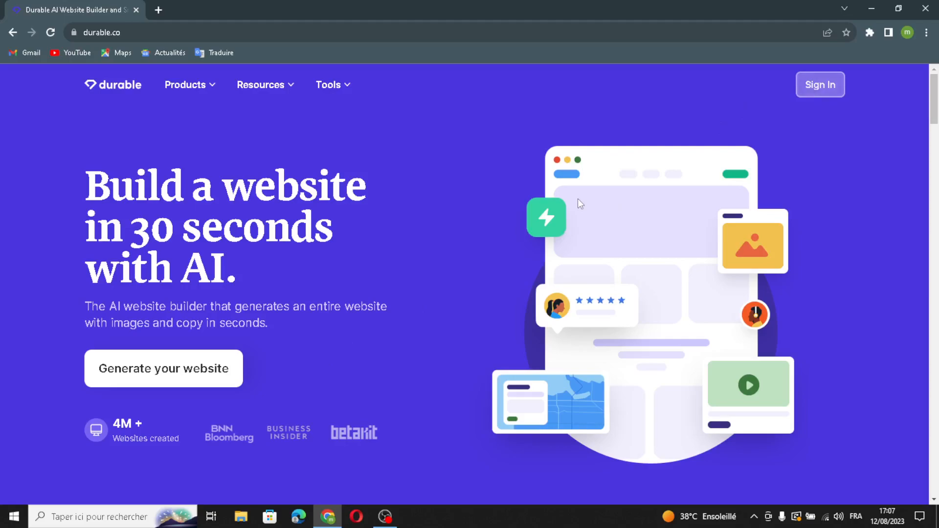
{"action": "left_click", "coordinate": [820, 86]}
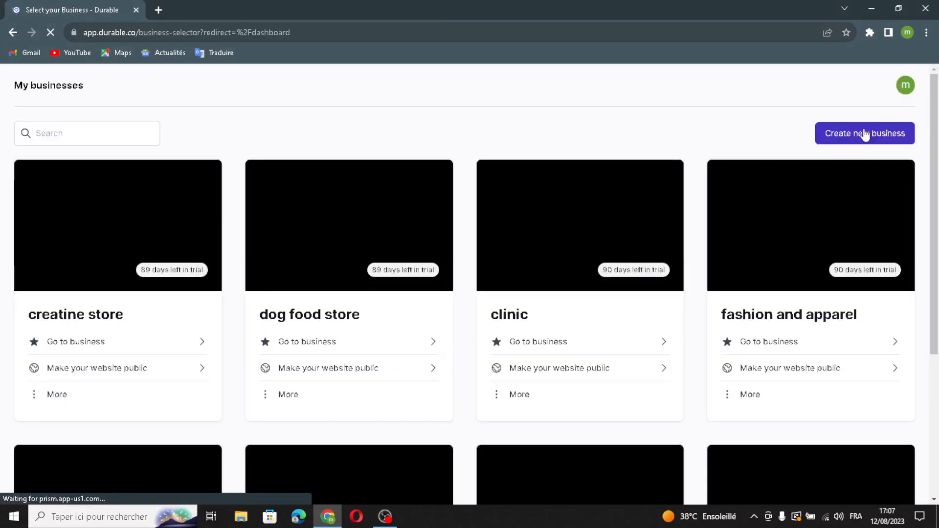
- Start a new business named "travel business" and choose Travel Agency as its industry
{"action": "left_click", "coordinate": [870, 134]}
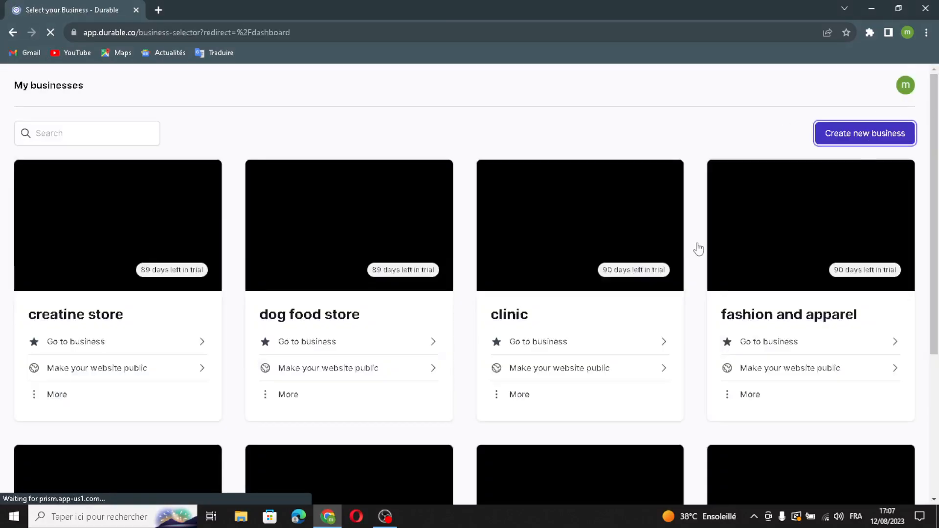
{"action": "left_click", "coordinate": [457, 210]}
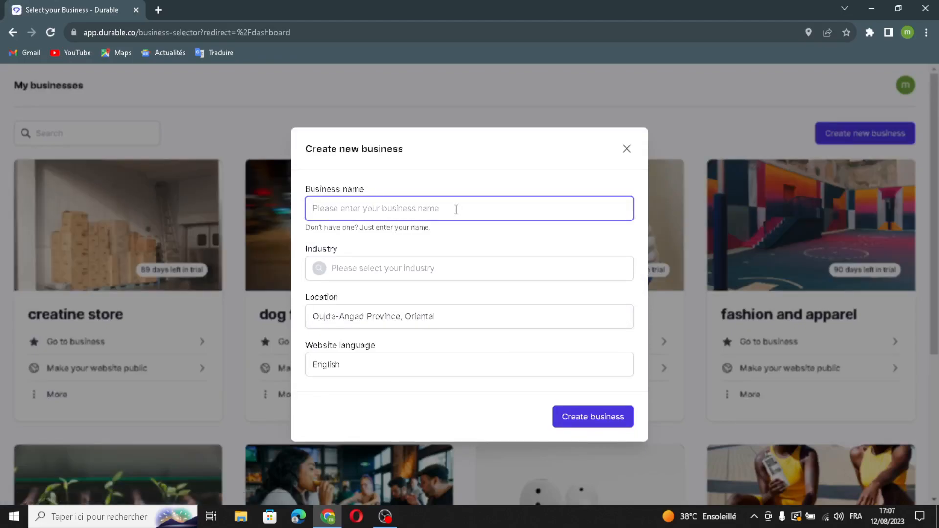
{"action": "type", "text": "travel business"}
{"action": "left_click", "coordinate": [401, 259]}
{"action": "type", "text": "Travel"}
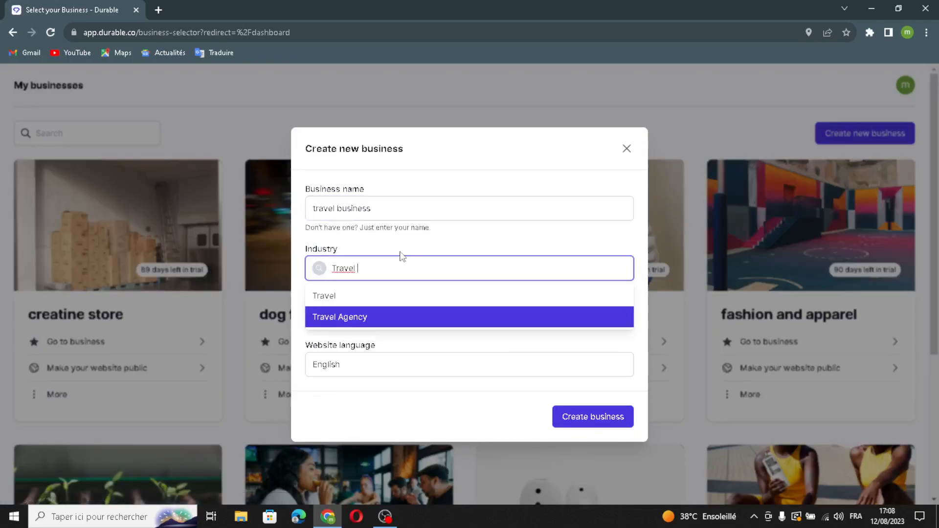
{"action": "left_click", "coordinate": [356, 318]}
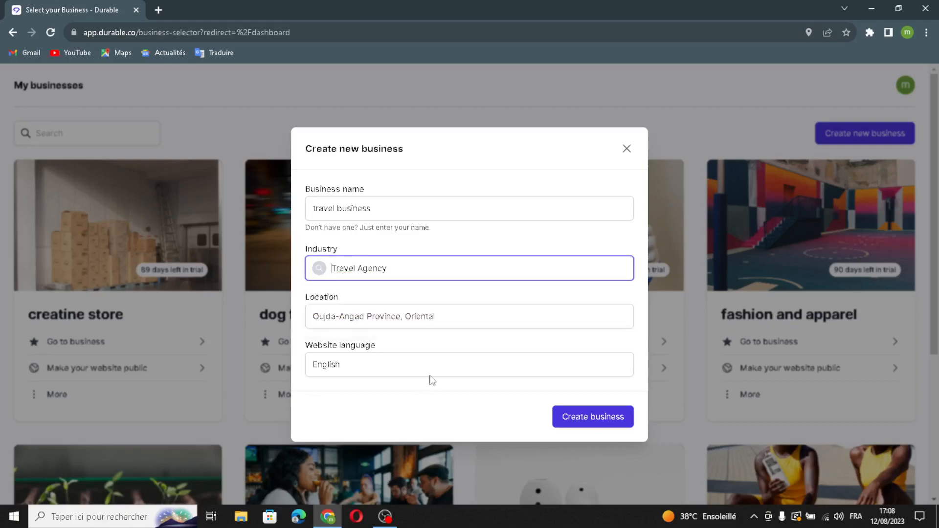
- Create the business with the prefilled location and English as the website language
{"action": "left_click_drag", "start_coordinate": [455, 309], "coordinate": [296, 316]}
{"action": "left_click", "coordinate": [374, 343]}
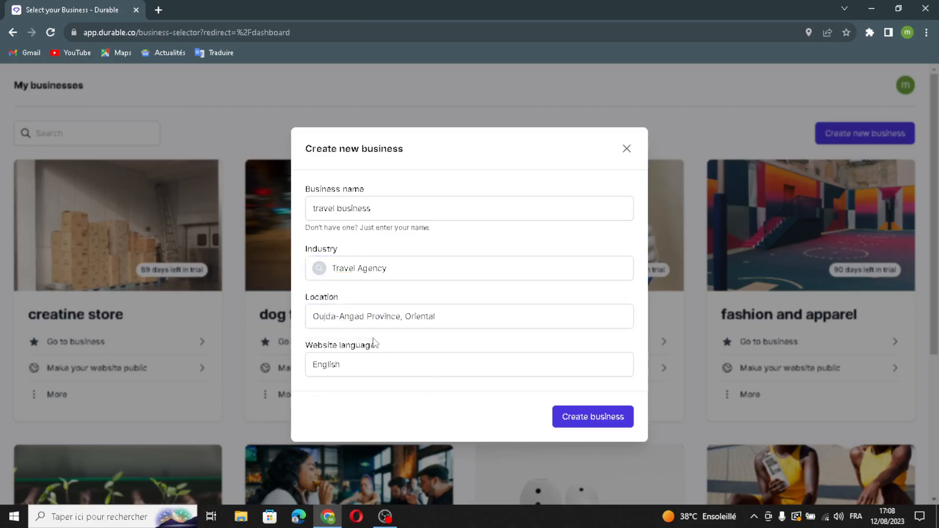
{"action": "left_click", "coordinate": [377, 370]}
{"action": "left_click", "coordinate": [394, 390]}
{"action": "left_click", "coordinate": [566, 421]}
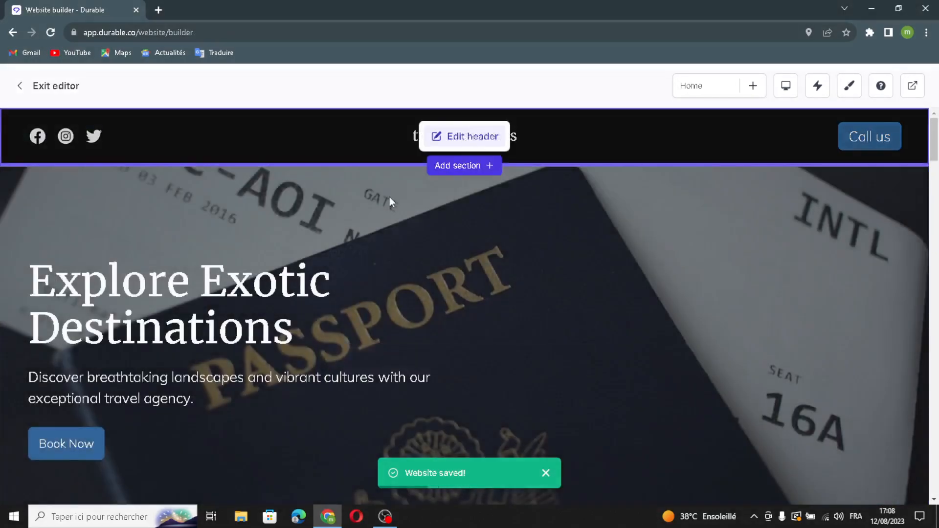
- Open the site header for editing and enable replacing the company name with a logo
{"action": "left_click", "coordinate": [495, 135]}
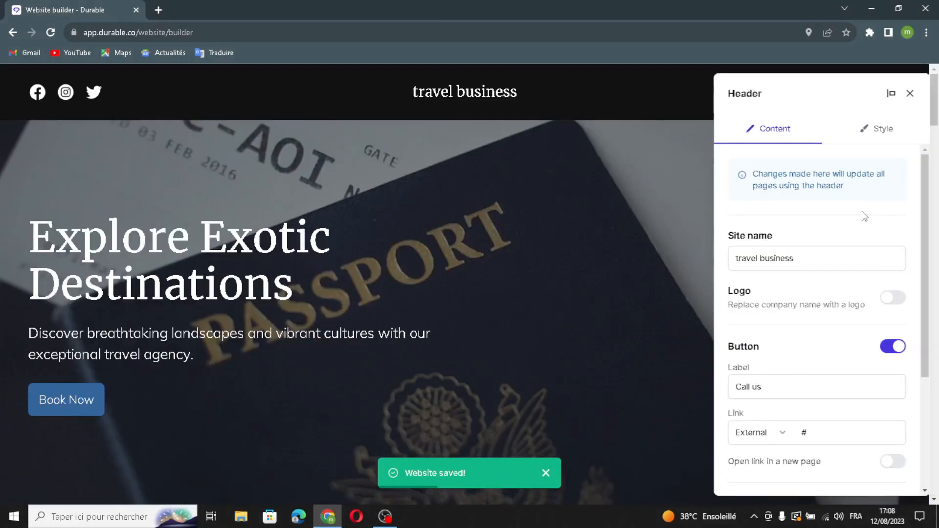
{"action": "left_click", "coordinate": [816, 258]}
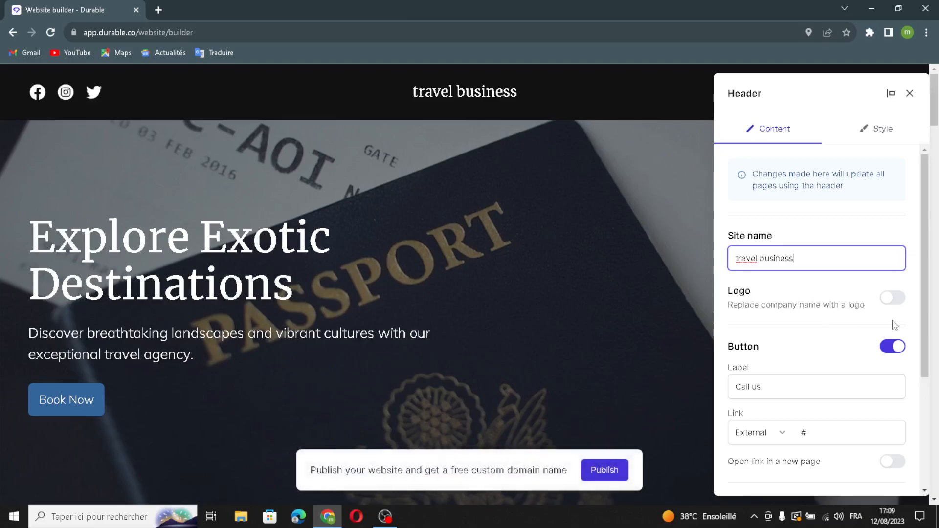
{"action": "left_click", "coordinate": [891, 303]}
{"action": "scroll", "coordinate": [837, 401], "scroll_direction": "down", "scroll_amount": 2}
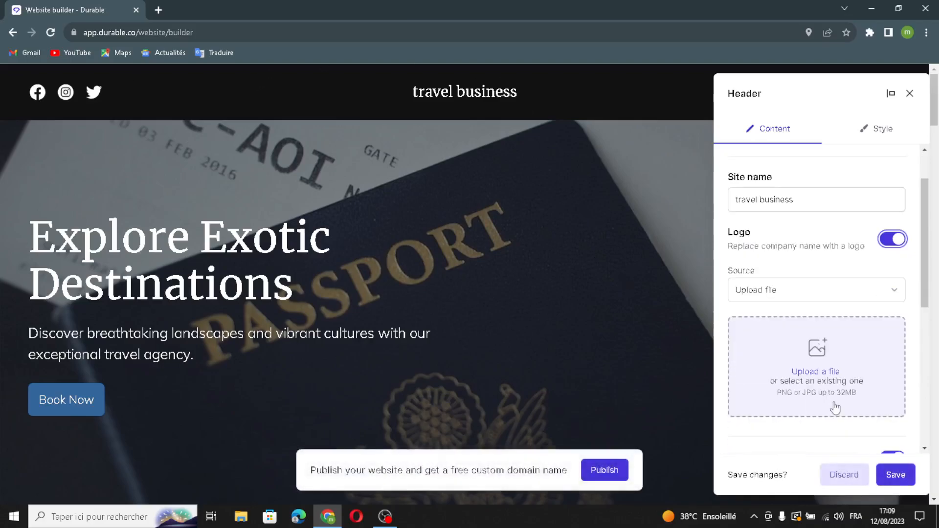
{"action": "scroll", "coordinate": [859, 369], "scroll_direction": "down", "scroll_amount": 2}
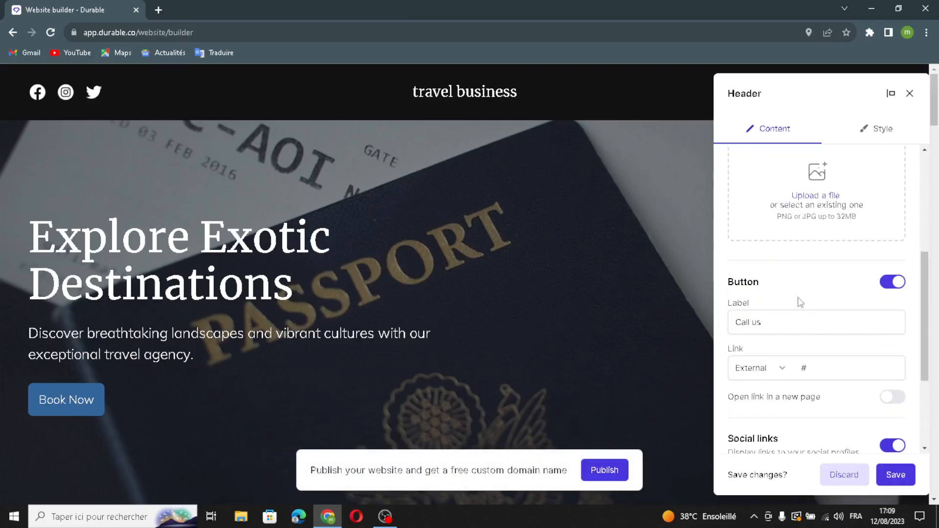
- Disable the call button in the header and save the header changes
{"action": "left_click", "coordinate": [898, 289]}
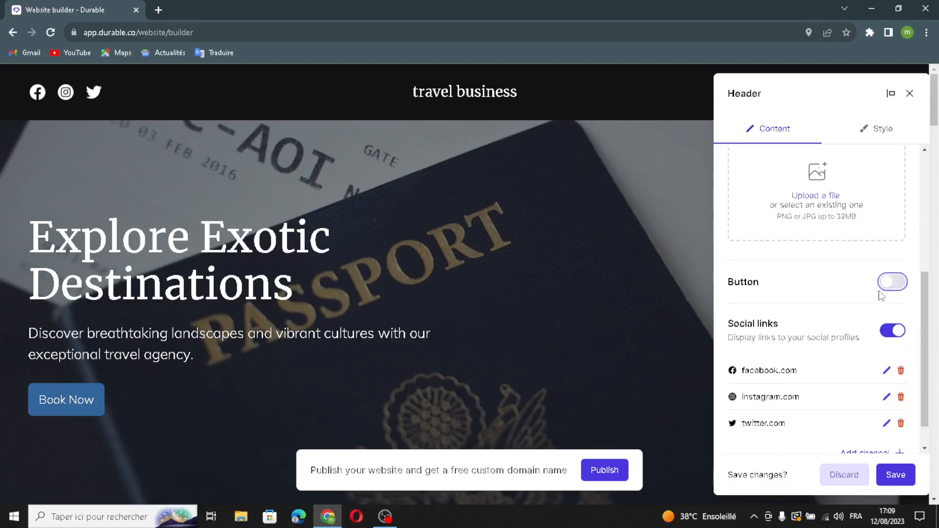
{"action": "left_click", "coordinate": [888, 286]}
{"action": "scroll", "coordinate": [836, 371], "scroll_direction": "down", "scroll_amount": 1}
{"action": "left_click", "coordinate": [777, 264]}
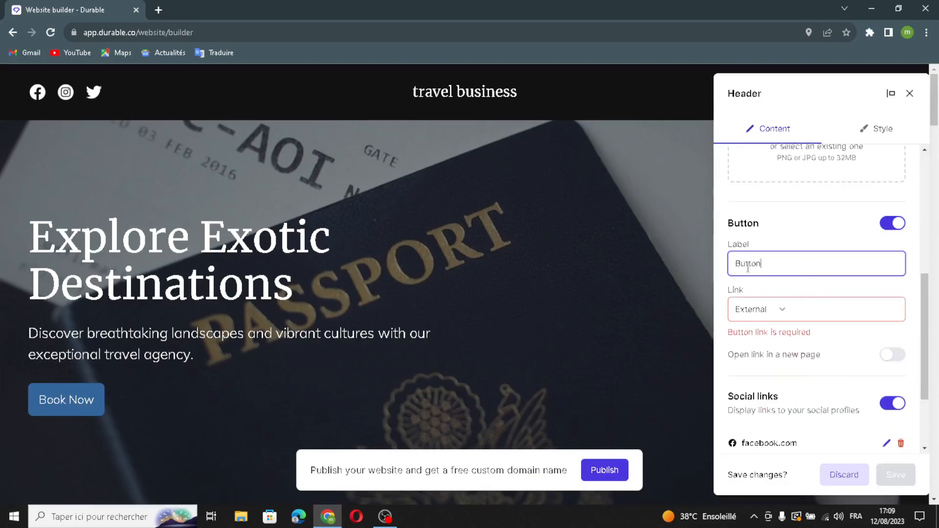
{"action": "left_click_drag", "start_coordinate": [779, 267], "coordinate": [717, 274]}
{"action": "left_click", "coordinate": [892, 223]}
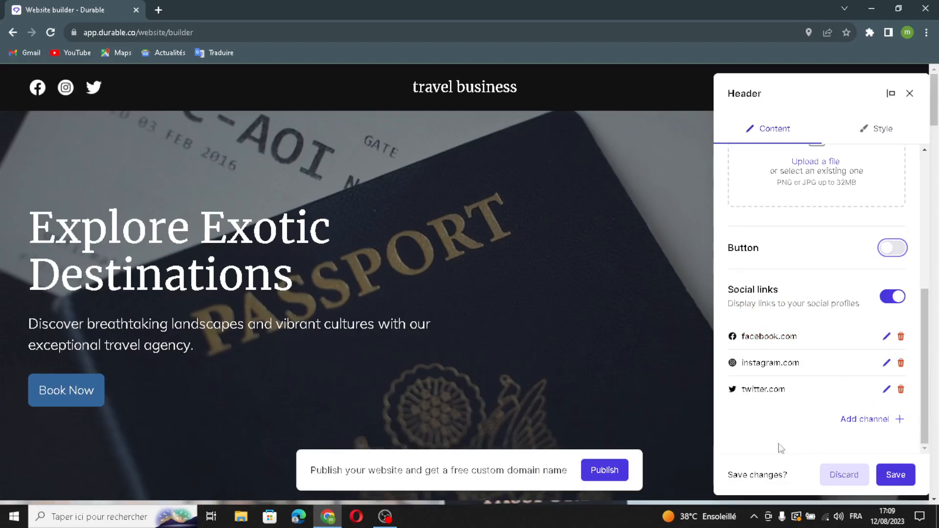
{"action": "left_click", "coordinate": [889, 480]}
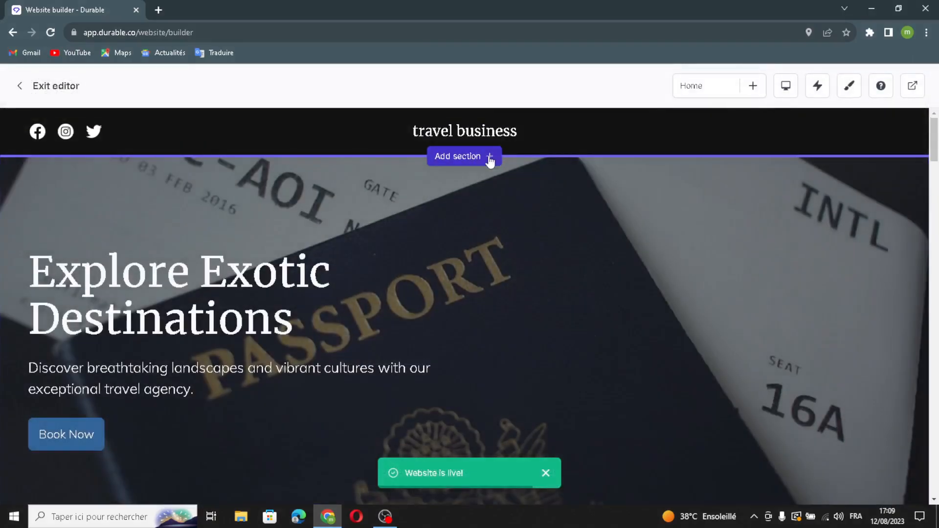
- Review the section types that can be added below the header, without adding one
{"action": "left_click", "coordinate": [489, 157]}
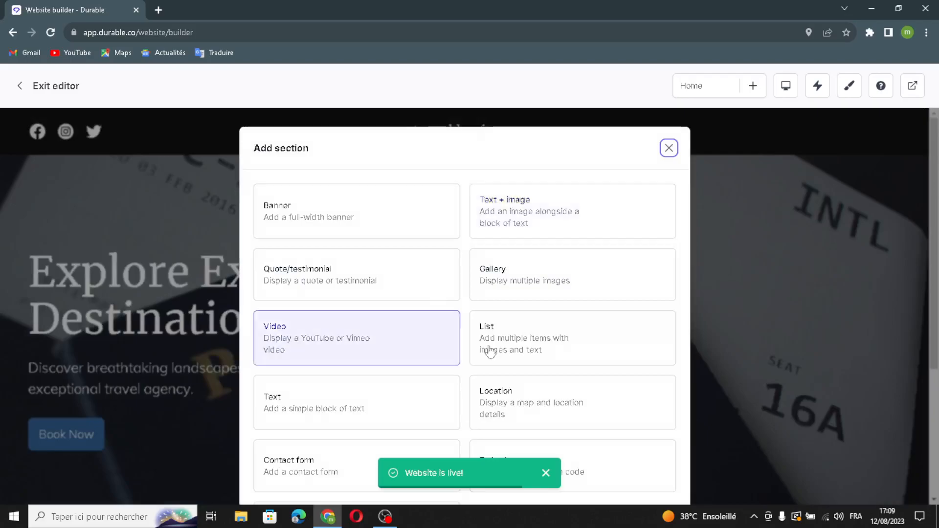
{"action": "scroll", "coordinate": [512, 252], "scroll_direction": "down", "scroll_amount": 2}
{"action": "scroll", "coordinate": [512, 252], "scroll_direction": "down", "scroll_amount": 2}
{"action": "scroll", "coordinate": [486, 377], "scroll_direction": "up", "scroll_amount": 5}
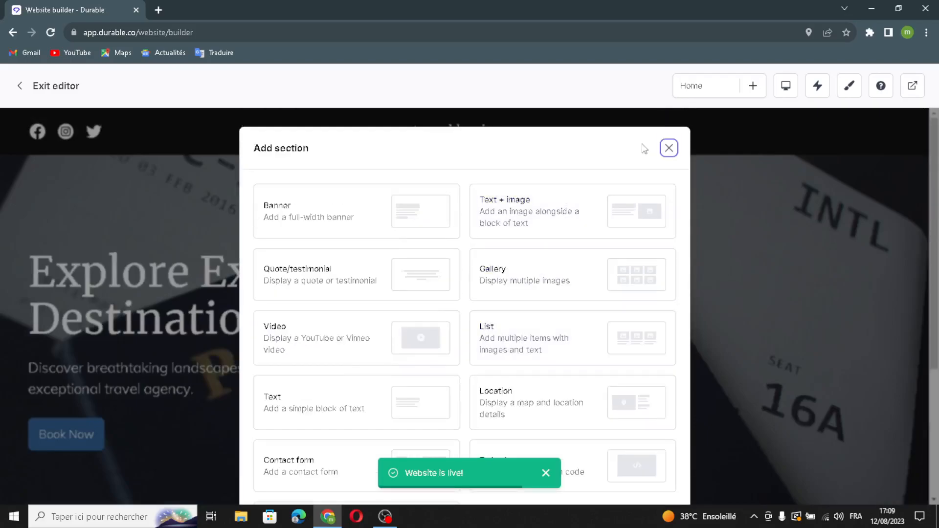
{"action": "left_click", "coordinate": [669, 147]}
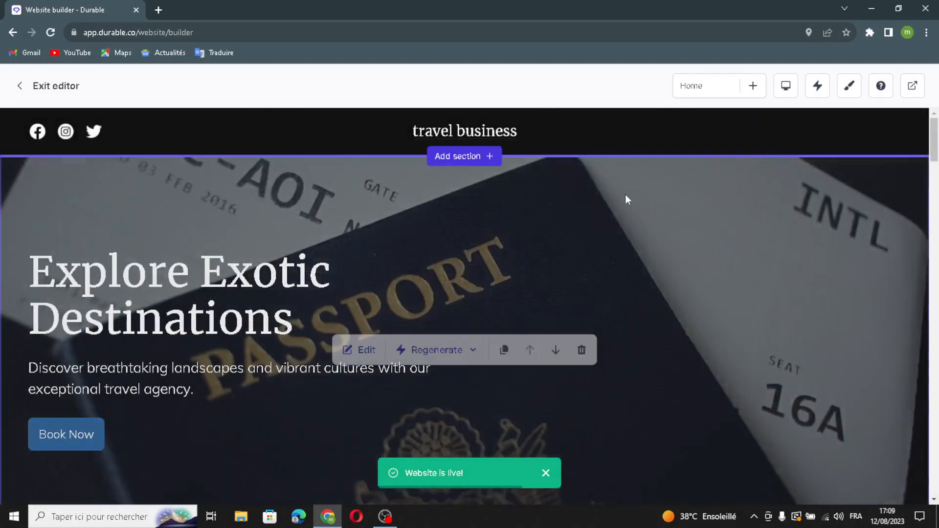
- Open the passport banner for editing and regenerate its heading and subtext with AI
{"action": "scroll", "coordinate": [588, 184], "scroll_direction": "down", "scroll_amount": 1}
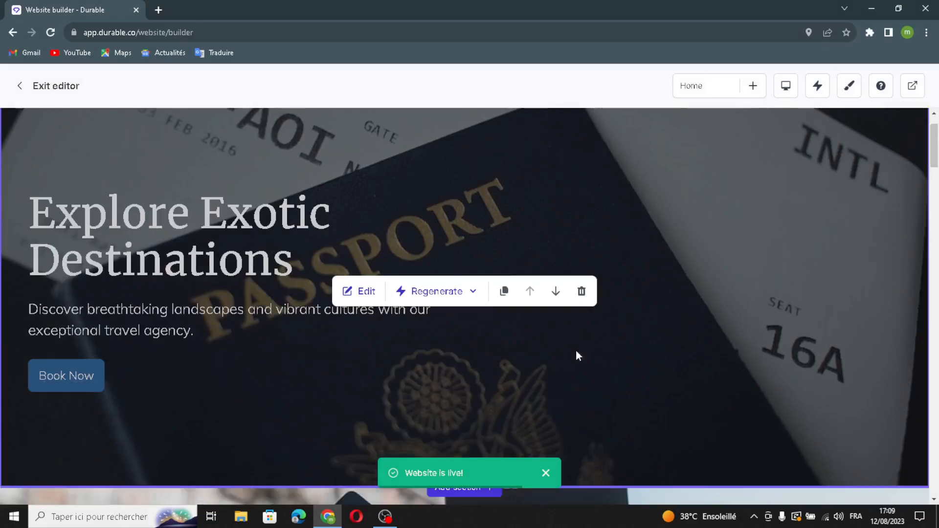
{"action": "left_click", "coordinate": [367, 294]}
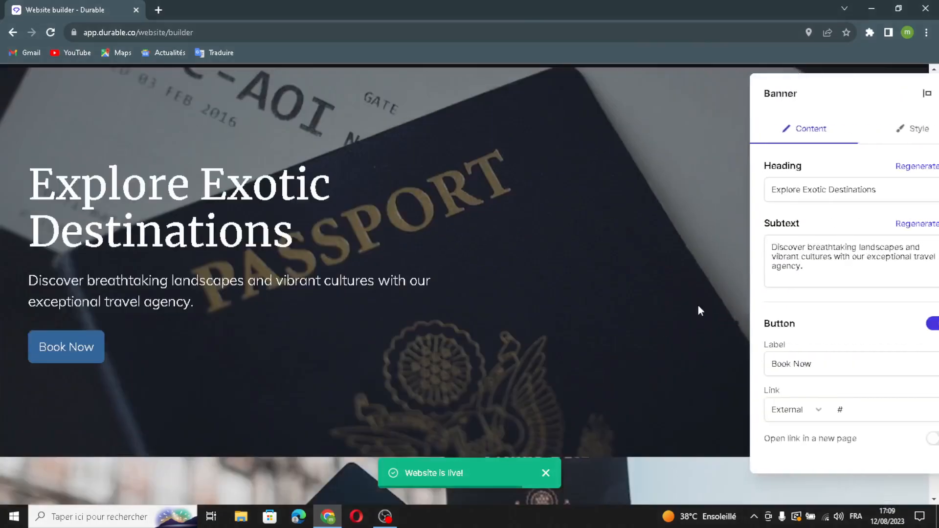
{"action": "left_click_drag", "start_coordinate": [866, 187], "coordinate": [777, 183]}
{"action": "left_click", "coordinate": [882, 165]}
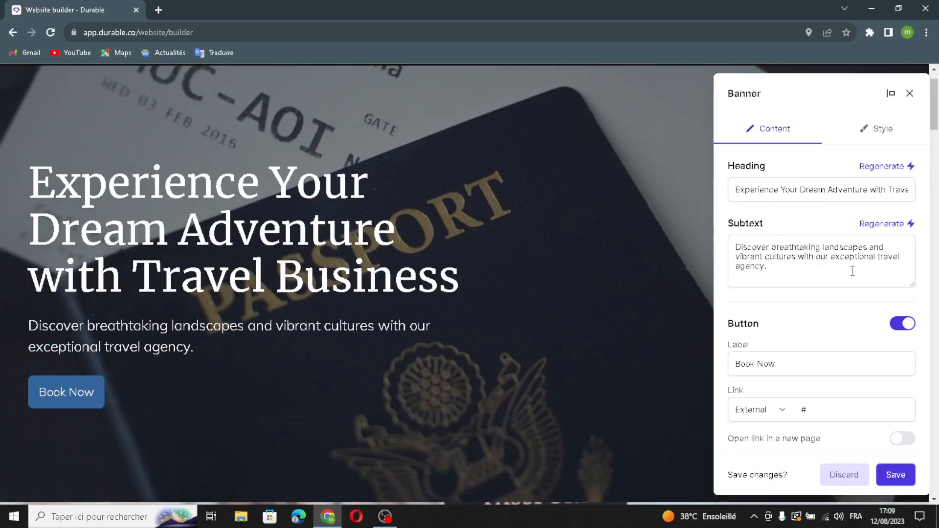
{"action": "left_click", "coordinate": [891, 224]}
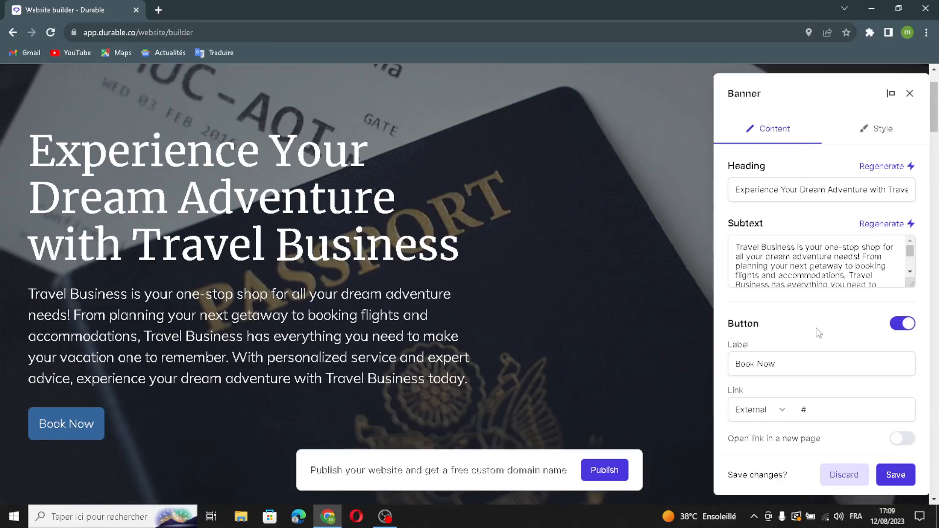
- Disable the button in the banner and save the banner changes
{"action": "left_click", "coordinate": [913, 328]}
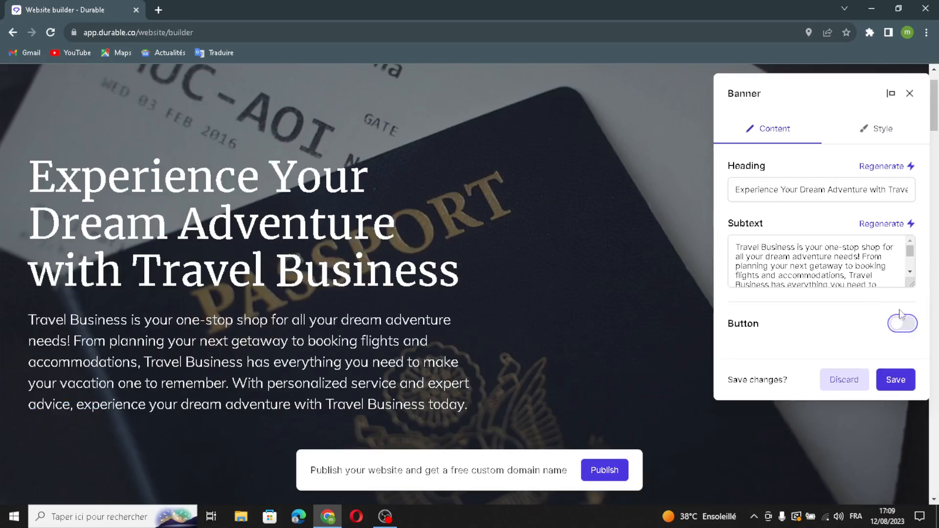
{"action": "left_click", "coordinate": [902, 323]}
{"action": "double_click", "coordinate": [783, 331]}
{"action": "left_click", "coordinate": [782, 320]}
{"action": "double_click", "coordinate": [783, 321]}
{"action": "left_click", "coordinate": [795, 372]}
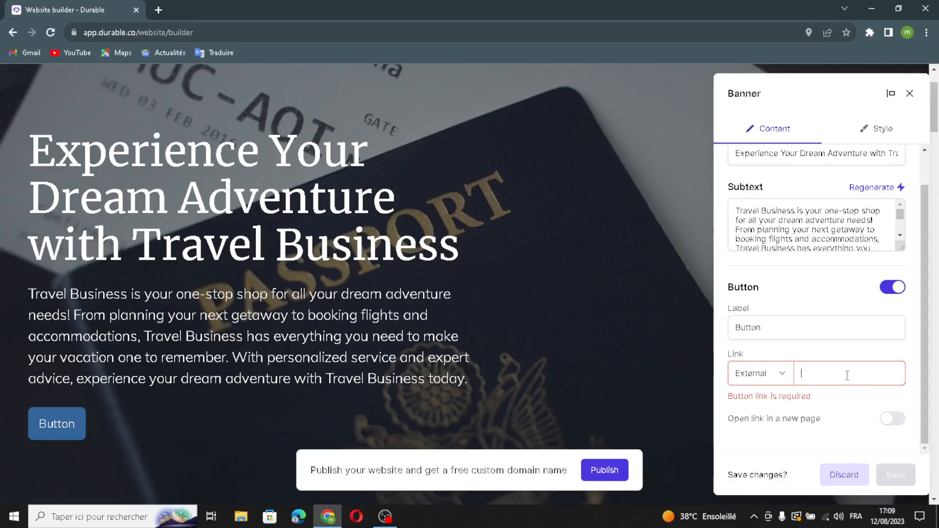
{"action": "left_click", "coordinate": [893, 287]}
{"action": "left_click", "coordinate": [896, 380]}
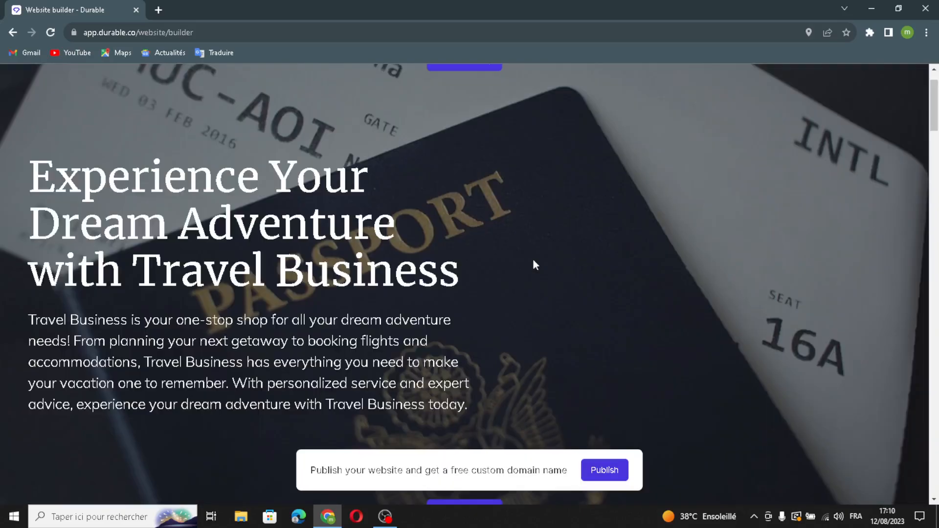
- Regenerate the picture in the image section below the banner and save the change
{"action": "scroll", "coordinate": [511, 269], "scroll_direction": "down", "scroll_amount": 2}
{"action": "scroll", "coordinate": [520, 291], "scroll_direction": "down", "scroll_amount": 6}
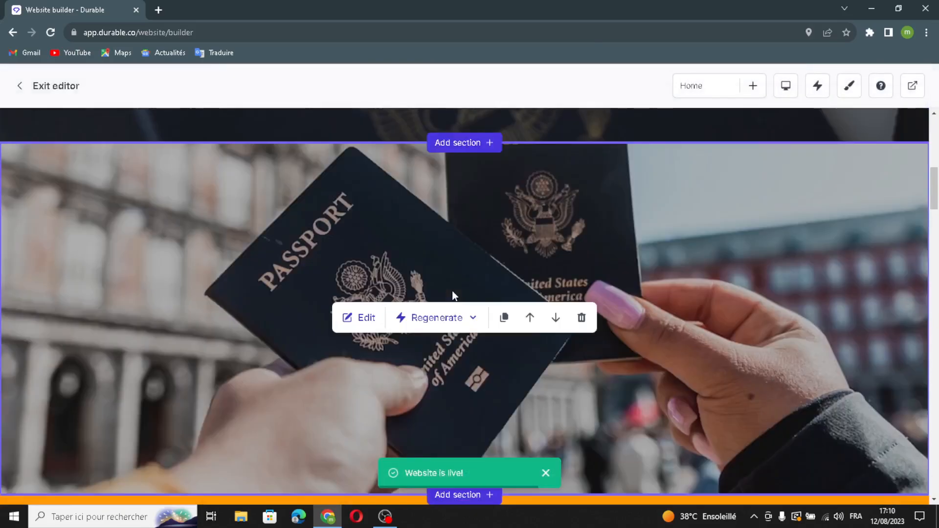
{"action": "scroll", "coordinate": [363, 263], "scroll_direction": "up", "scroll_amount": 1}
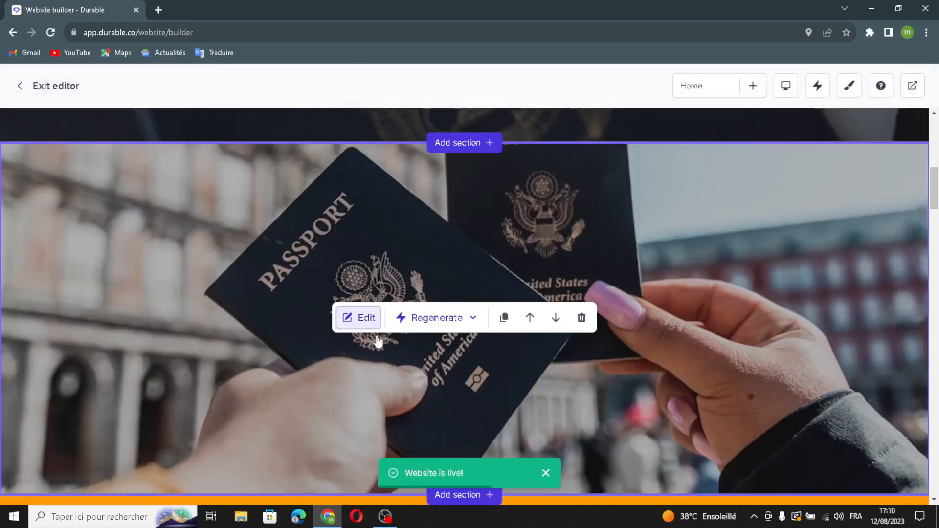
{"action": "left_click", "coordinate": [406, 346]}
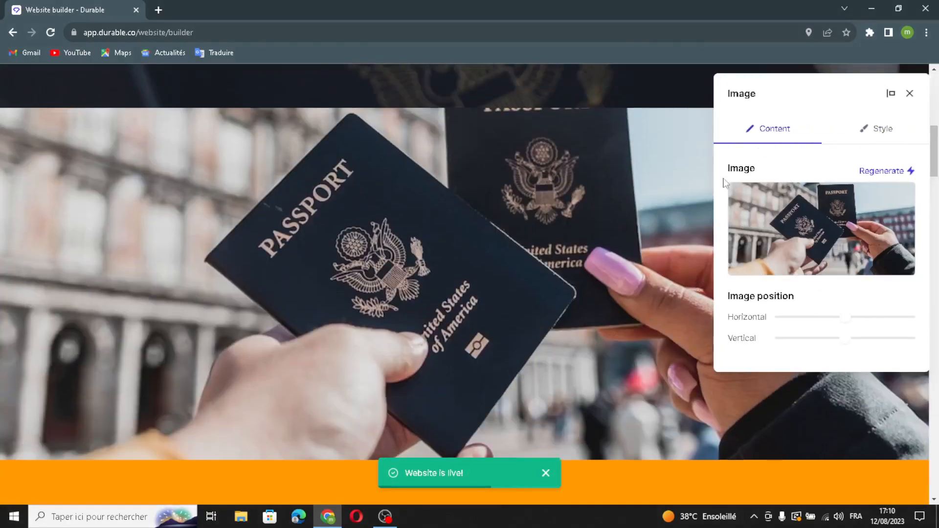
{"action": "left_click", "coordinate": [874, 173]}
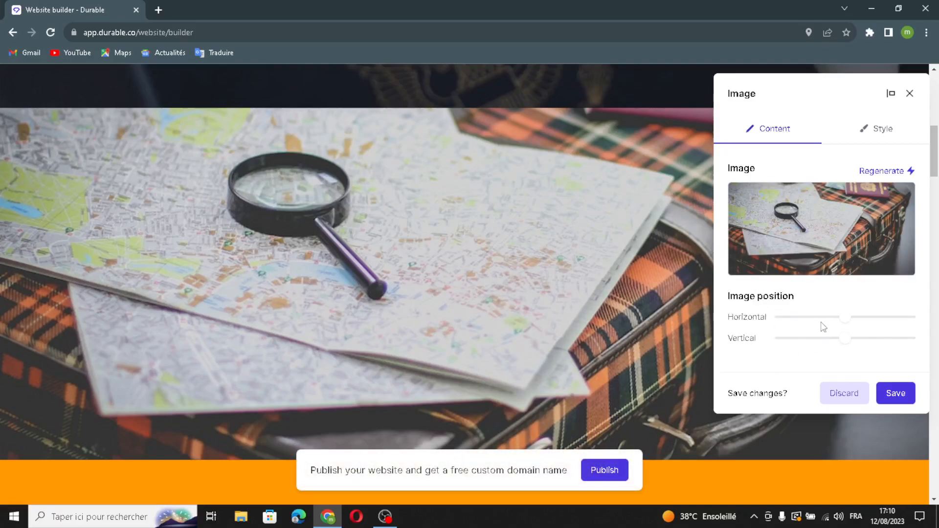
{"action": "left_click", "coordinate": [905, 397]}
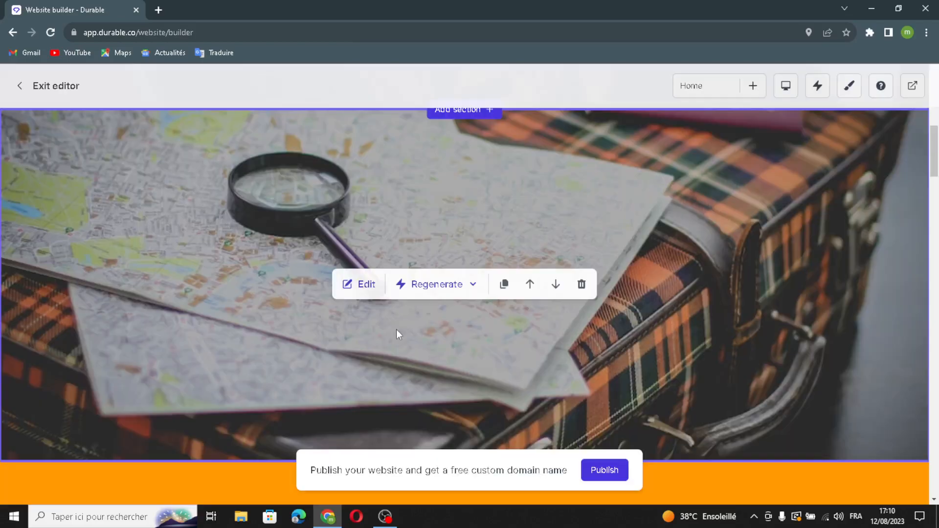
- Open the About us text section for editing and regenerate its heading and body text with AI
{"action": "scroll", "coordinate": [508, 327], "scroll_direction": "down", "scroll_amount": 4}
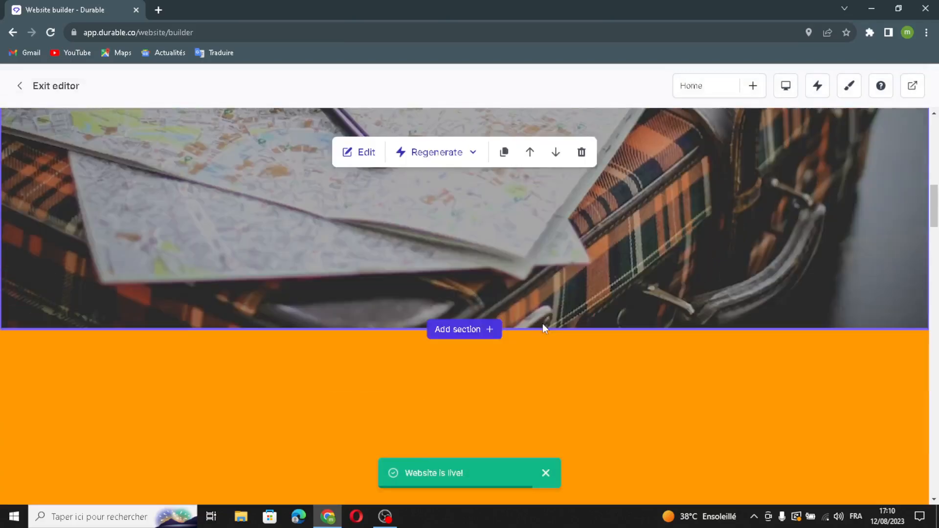
{"action": "scroll", "coordinate": [542, 324], "scroll_direction": "down", "scroll_amount": 6}
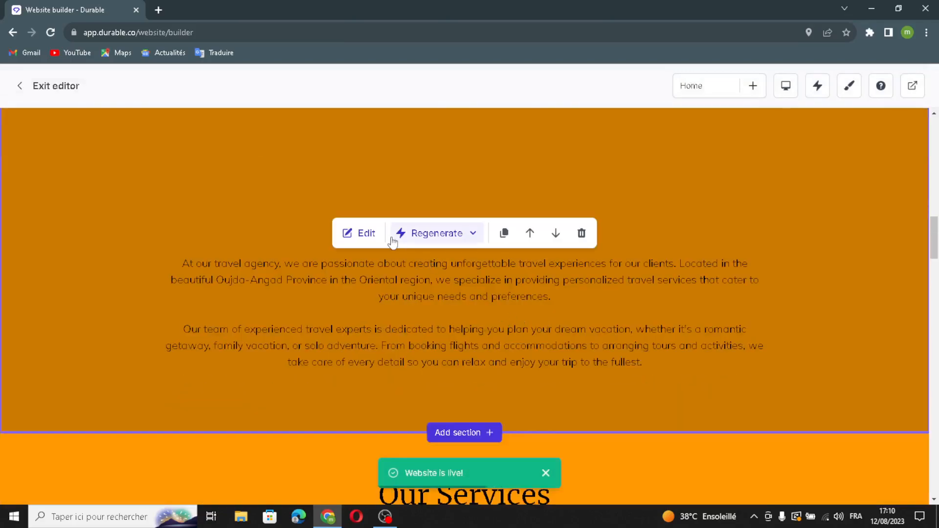
{"action": "scroll", "coordinate": [406, 230], "scroll_direction": "up", "scroll_amount": 1}
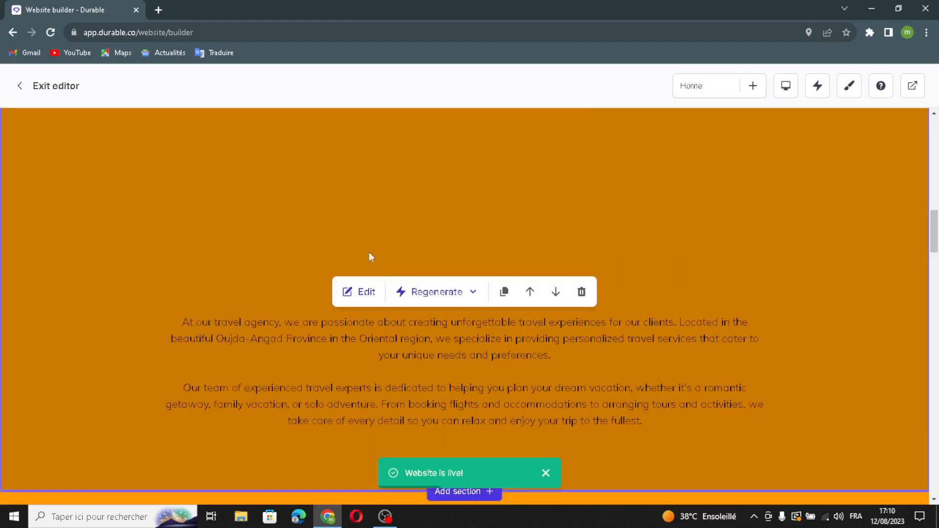
{"action": "left_click", "coordinate": [359, 292]}
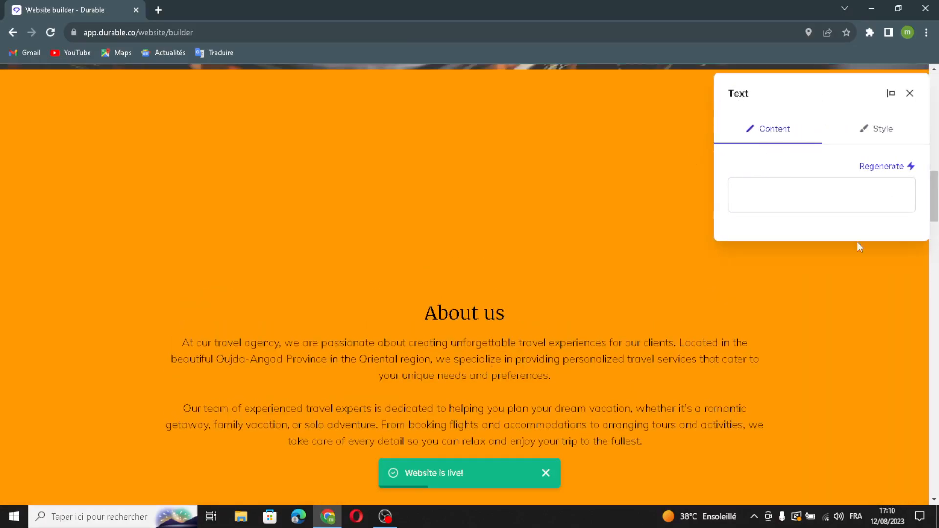
{"action": "left_click", "coordinate": [885, 166]}
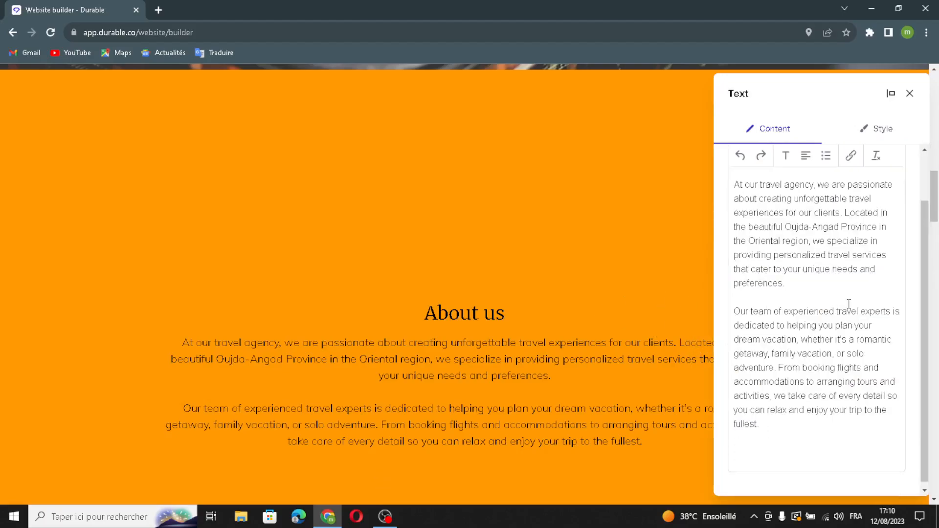
- Read through the regenerated text of the section and save the change
{"action": "scroll", "coordinate": [845, 297], "scroll_direction": "down", "scroll_amount": 1}
{"action": "scroll", "coordinate": [824, 183], "scroll_direction": "up", "scroll_amount": 1}
{"action": "scroll", "coordinate": [787, 206], "scroll_direction": "down", "scroll_amount": 1}
{"action": "scroll", "coordinate": [788, 205], "scroll_direction": "up", "scroll_amount": 1}
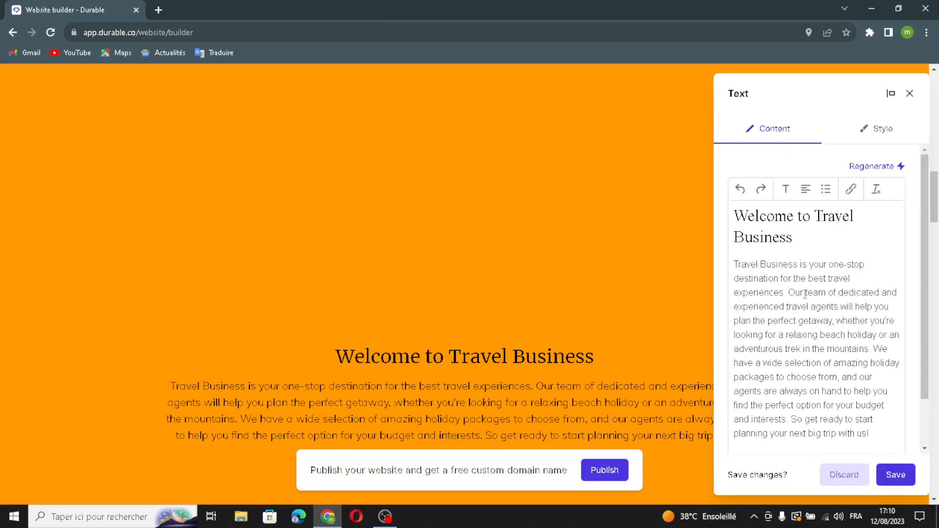
{"action": "scroll", "coordinate": [826, 336], "scroll_direction": "down", "scroll_amount": 1}
{"action": "scroll", "coordinate": [851, 181], "scroll_direction": "up", "scroll_amount": 1}
{"action": "scroll", "coordinate": [849, 182], "scroll_direction": "down", "scroll_amount": 1}
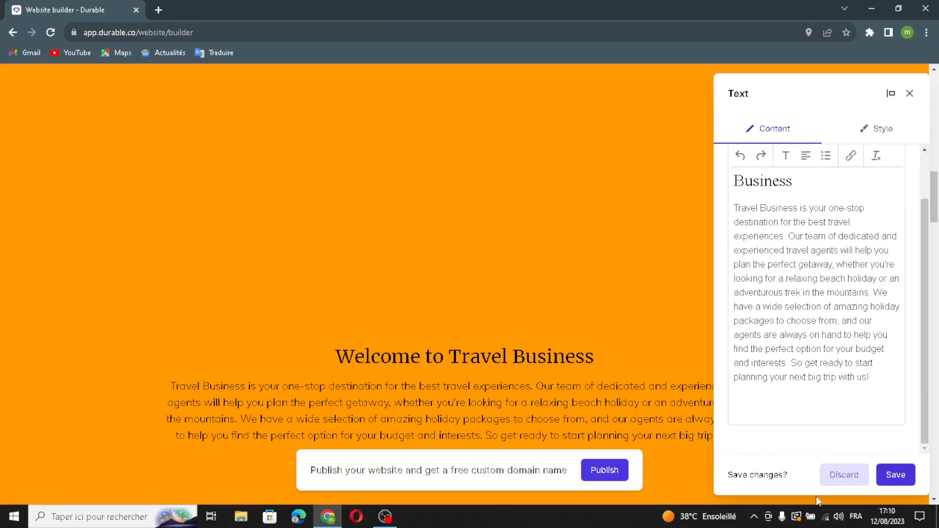
{"action": "left_click", "coordinate": [904, 477]}
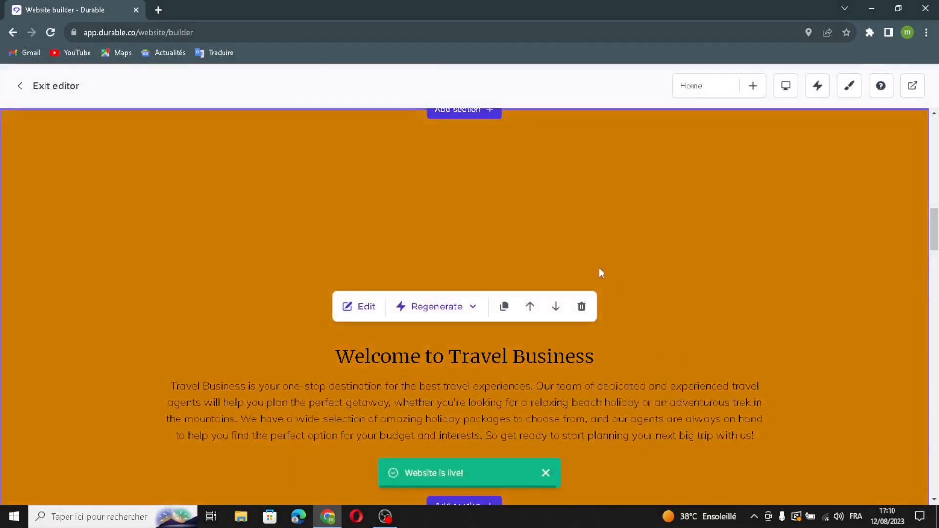
- Open the Our Services list section for editing and review its heading, display options and list items
{"action": "scroll", "coordinate": [602, 268], "scroll_direction": "down", "scroll_amount": 6}
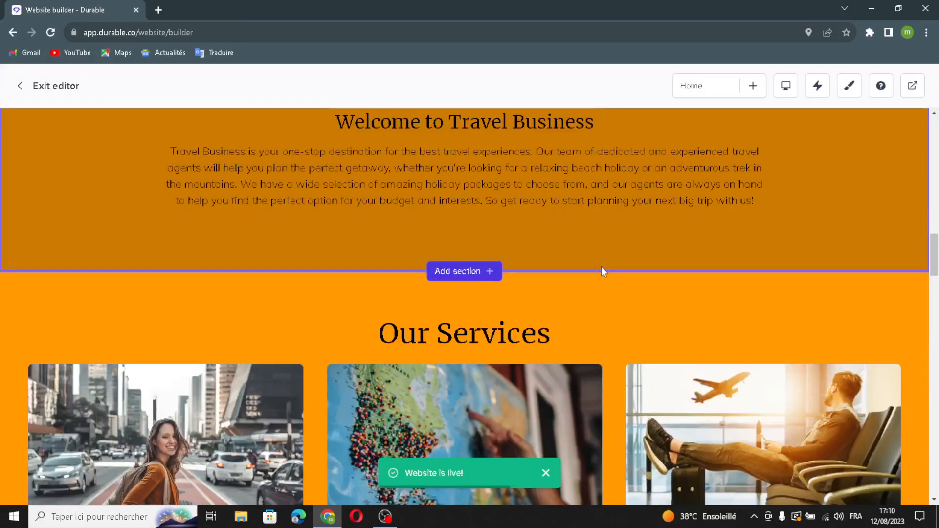
{"action": "scroll", "coordinate": [618, 228], "scroll_direction": "down", "scroll_amount": 1}
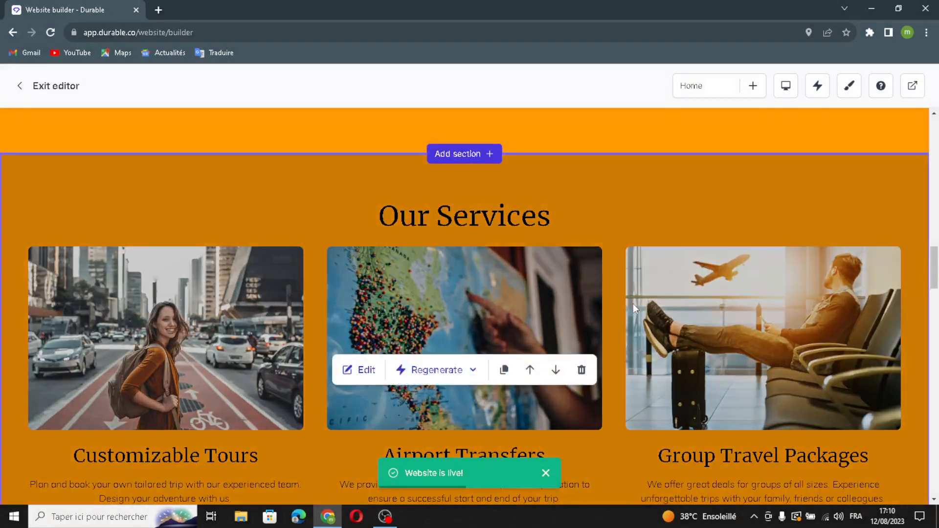
{"action": "scroll", "coordinate": [566, 317], "scroll_direction": "down", "scroll_amount": 1}
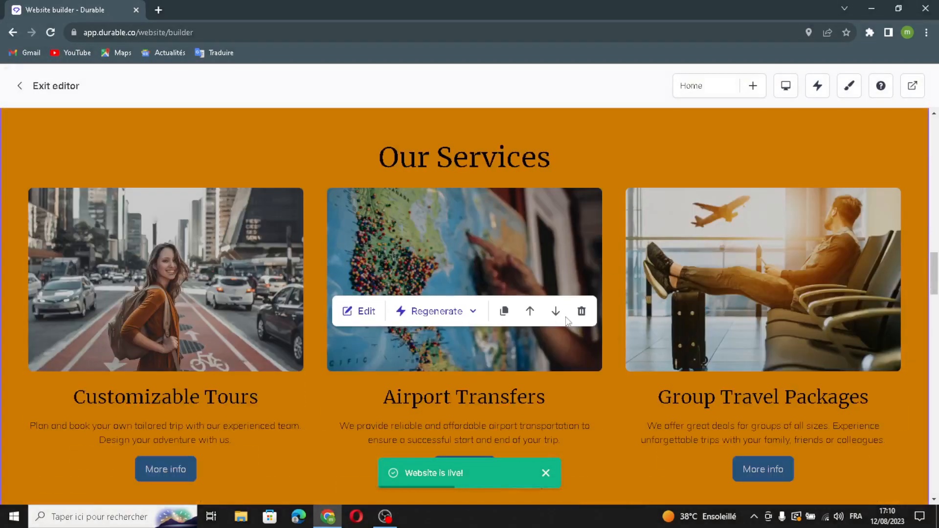
{"action": "left_click", "coordinate": [363, 309]}
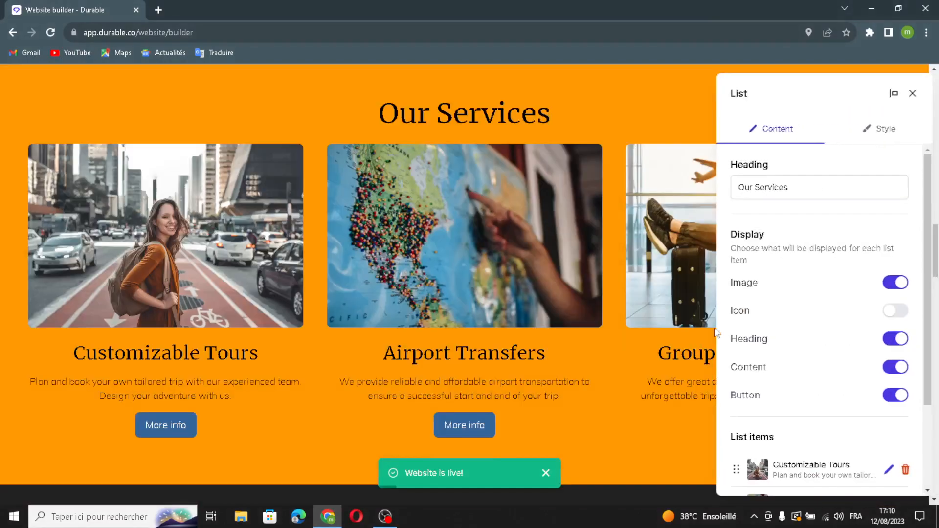
{"action": "left_click", "coordinate": [813, 189]}
{"action": "left_click_drag", "start_coordinate": [822, 174], "coordinate": [787, 178]}
{"action": "left_click", "coordinate": [818, 229]}
{"action": "scroll", "coordinate": [765, 234], "scroll_direction": "down", "scroll_amount": 3}
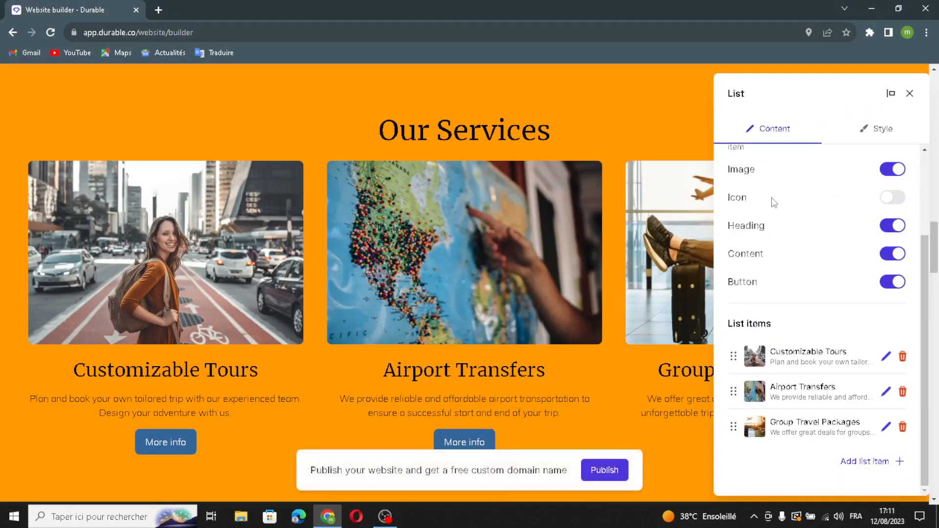
- Turn the image display of the services list off and back on, and save the section
{"action": "scroll", "coordinate": [763, 200], "scroll_direction": "up", "scroll_amount": 1}
{"action": "left_click", "coordinate": [898, 232]}
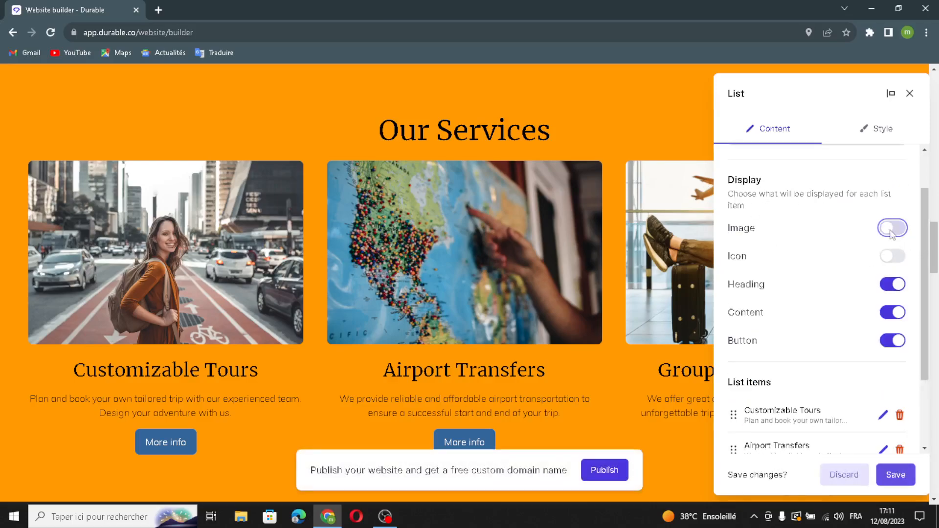
{"action": "key", "text": "space"}
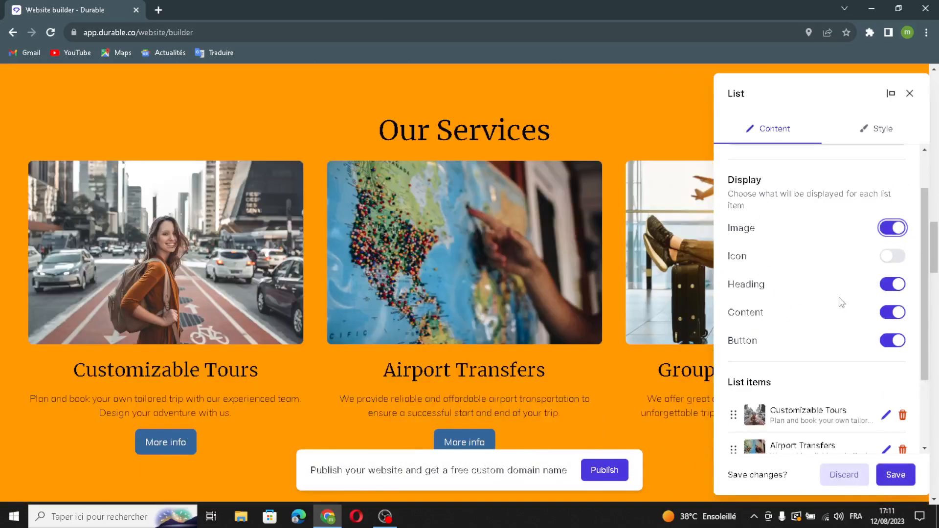
{"action": "scroll", "coordinate": [739, 286], "scroll_direction": "down", "scroll_amount": 2}
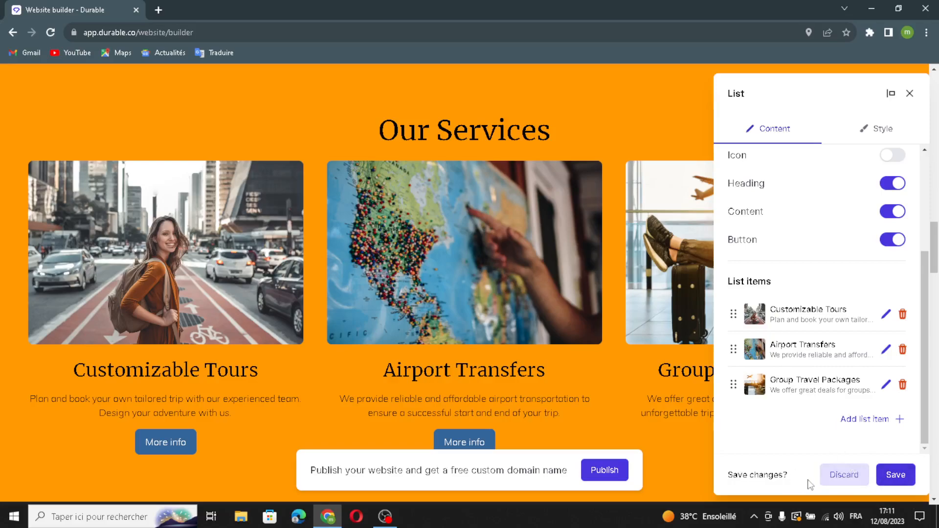
{"action": "left_click", "coordinate": [892, 475]}
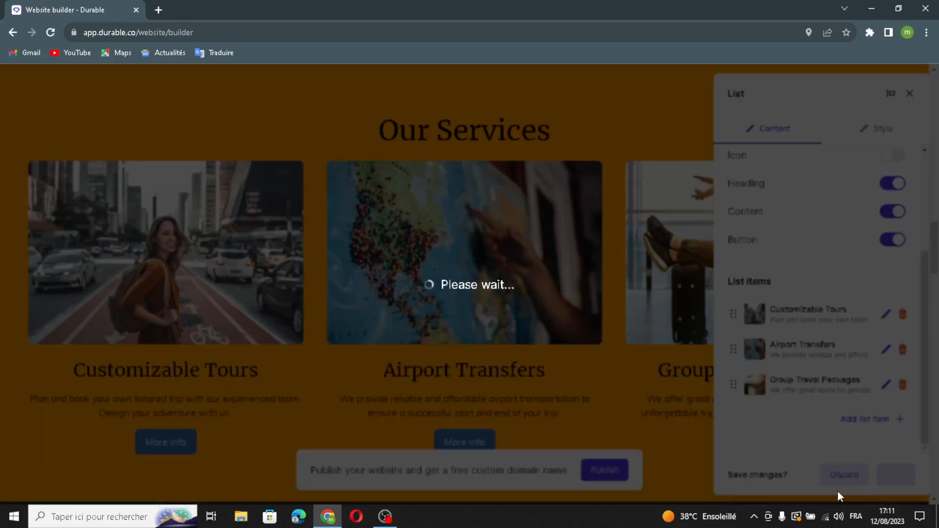
- Open the testimonials section's content settings to examine the listed reviews, and close them without changes
{"action": "scroll", "coordinate": [565, 325], "scroll_direction": "down", "scroll_amount": 5}
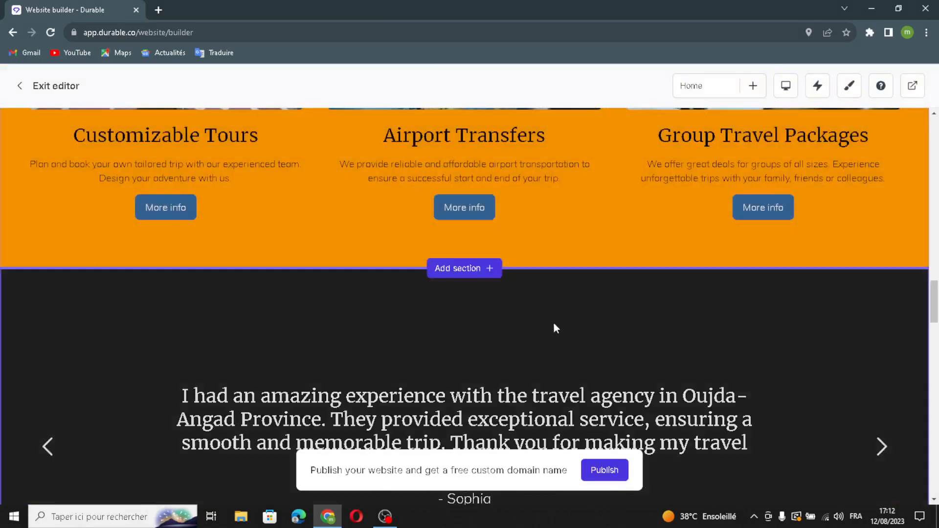
{"action": "scroll", "coordinate": [607, 264], "scroll_direction": "down", "scroll_amount": 3}
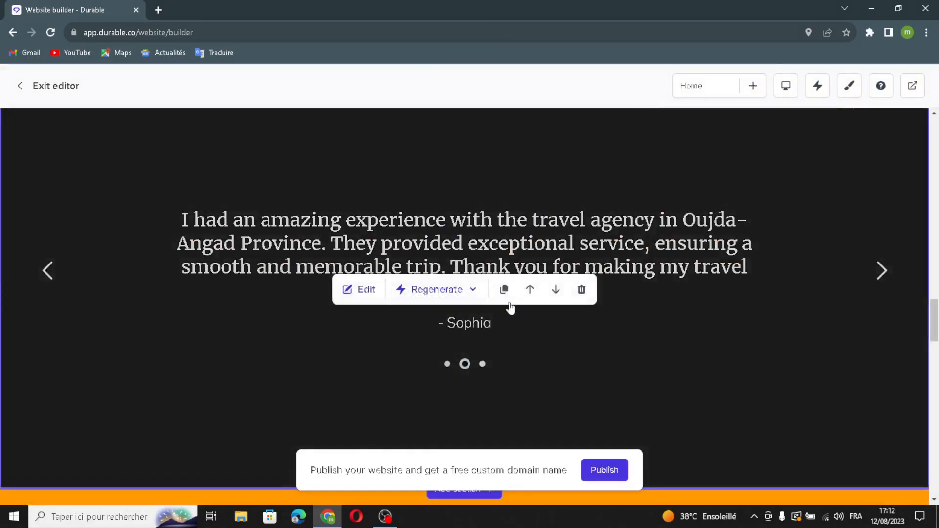
{"action": "left_click", "coordinate": [368, 291]}
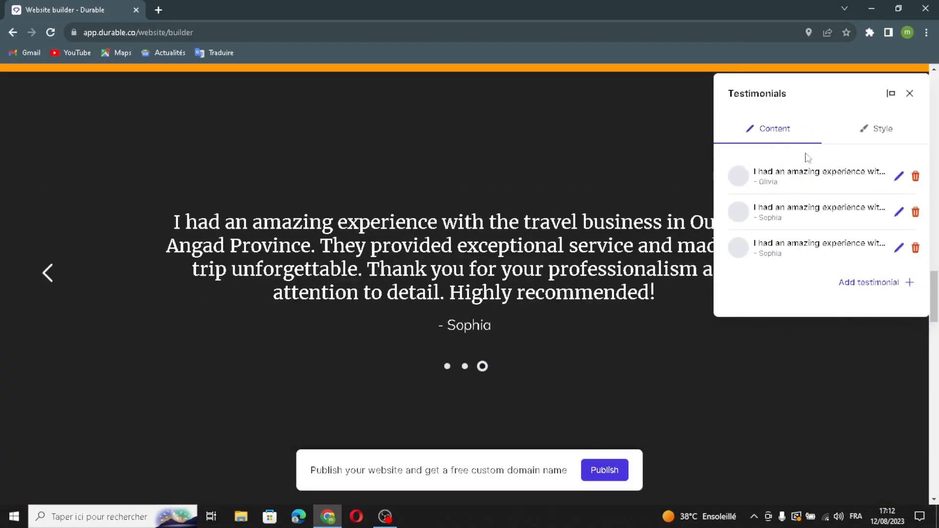
{"action": "left_click", "coordinate": [911, 94]}
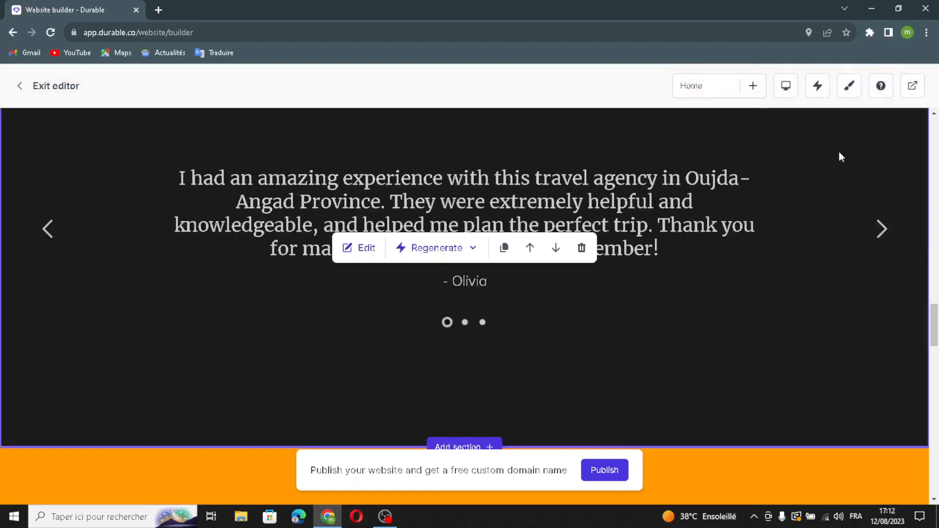
- Open the image gallery section for editing and generate an additional gallery image with AI
{"action": "scroll", "coordinate": [434, 325], "scroll_direction": "down", "scroll_amount": 10}
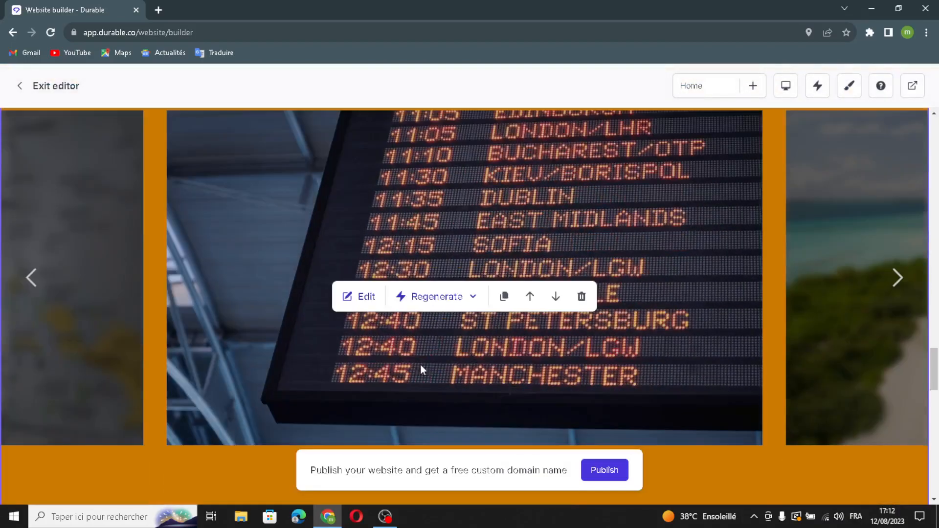
{"action": "left_click", "coordinate": [362, 296]}
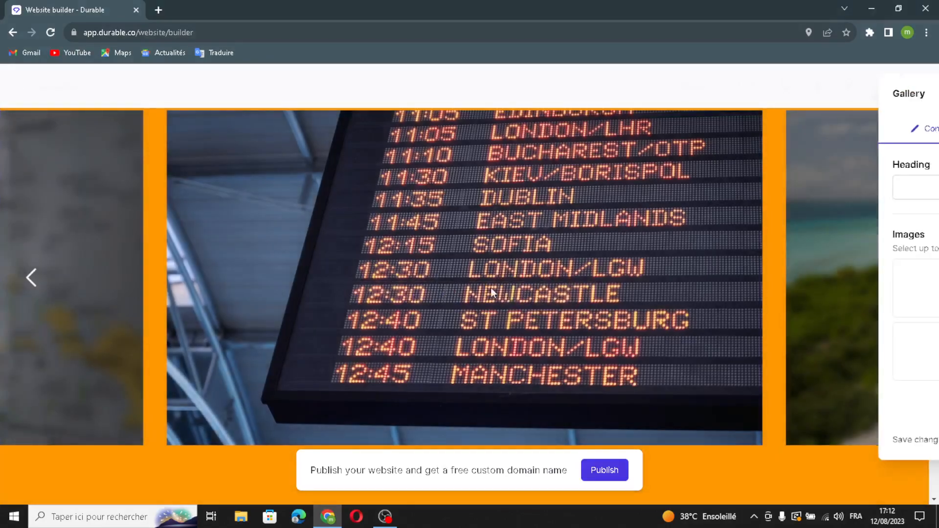
{"action": "left_click", "coordinate": [779, 179]}
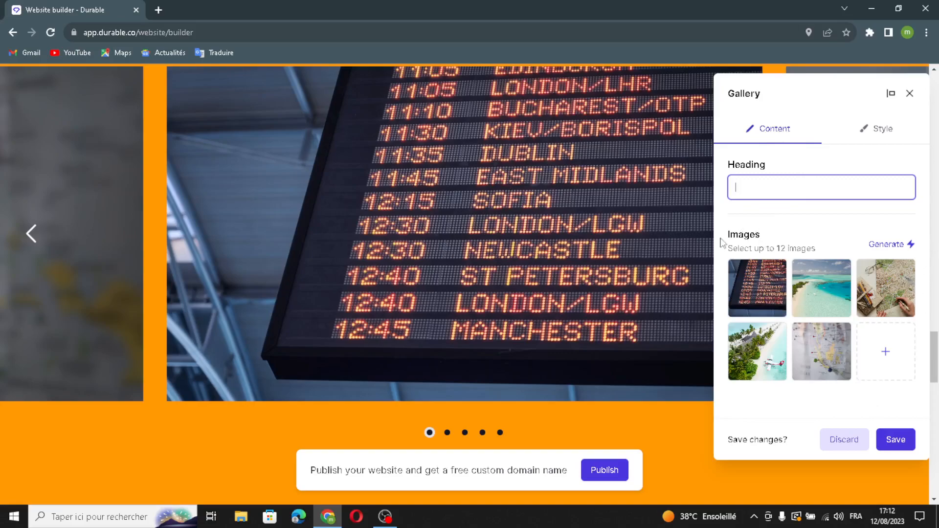
{"action": "left_click", "coordinate": [882, 246]}
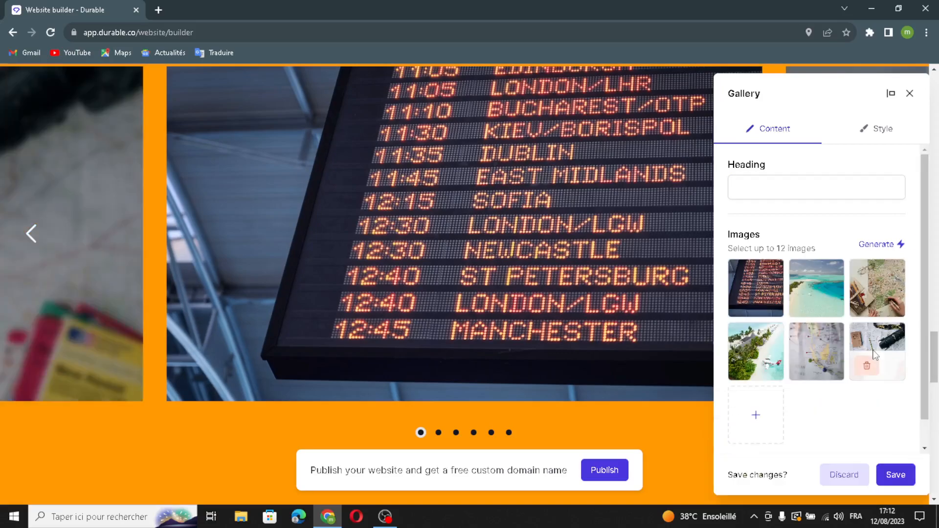
- Start adding another gallery image and look at the Upload and Library sources in the media selector
{"action": "left_click", "coordinate": [760, 404]}
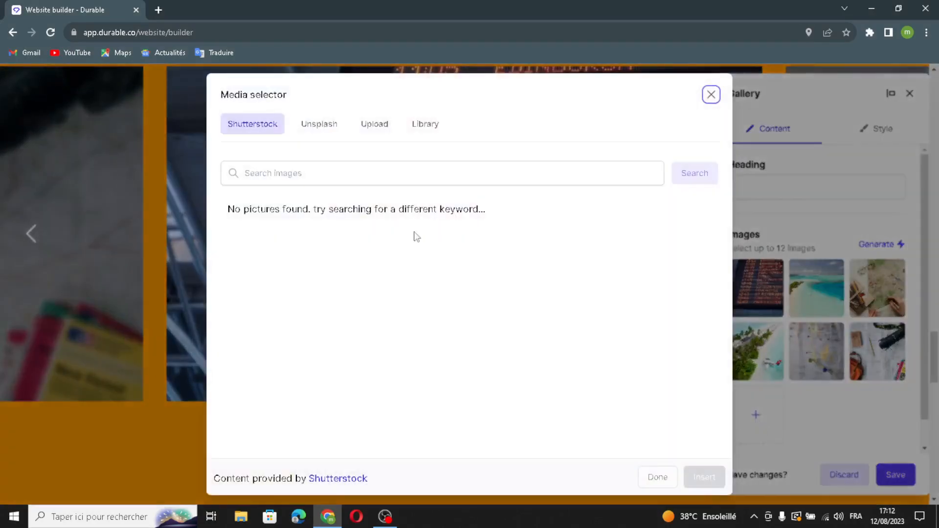
{"action": "left_click", "coordinate": [374, 124]}
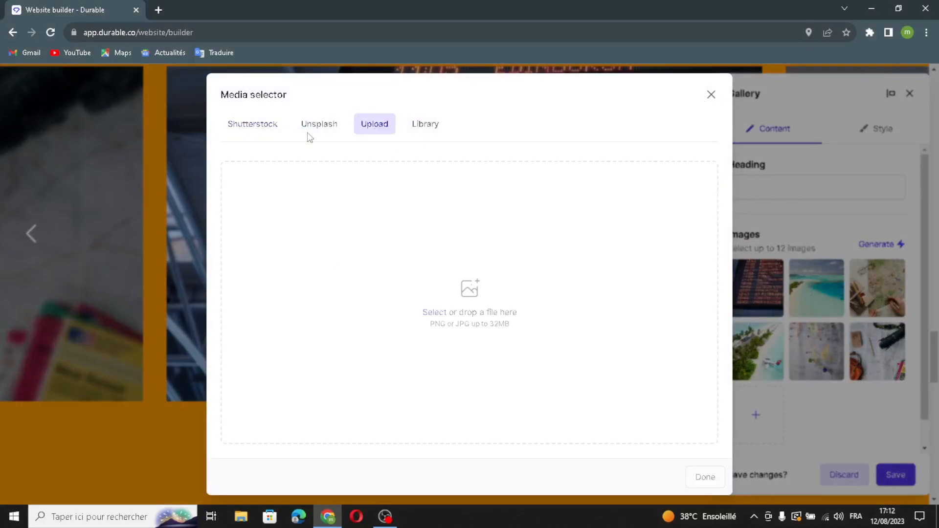
{"action": "left_click", "coordinate": [419, 124]}
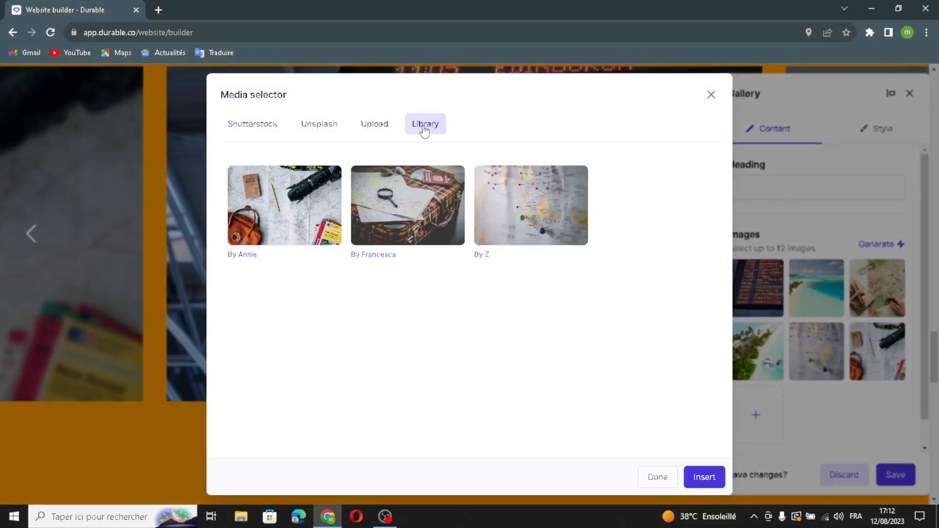
- Insert the photo of a man with a camera and a plane from the Shutterstock "travel agency" results, and save the gallery
{"action": "left_click", "coordinate": [274, 128]}
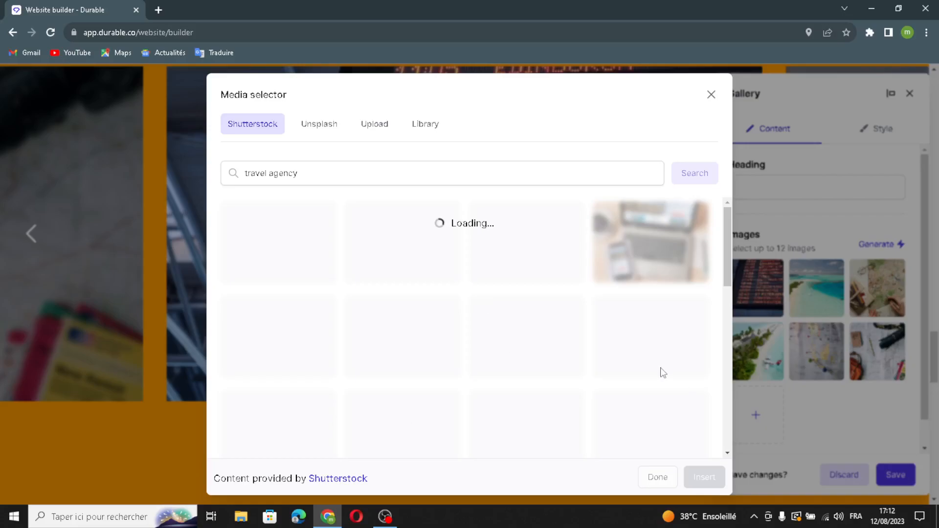
{"action": "scroll", "coordinate": [660, 373], "scroll_direction": "down", "scroll_amount": 5}
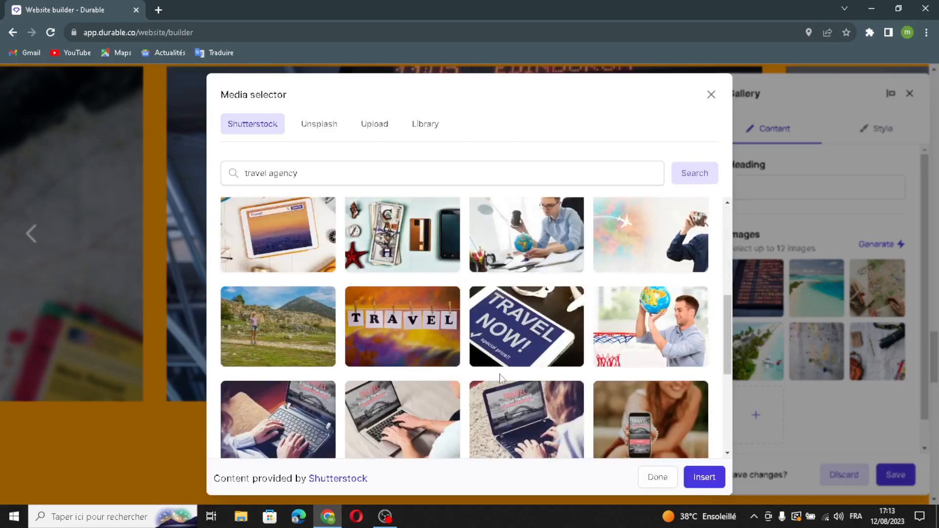
{"action": "scroll", "coordinate": [501, 377], "scroll_direction": "down", "scroll_amount": 5}
{"action": "scroll", "coordinate": [614, 335], "scroll_direction": "up", "scroll_amount": 7}
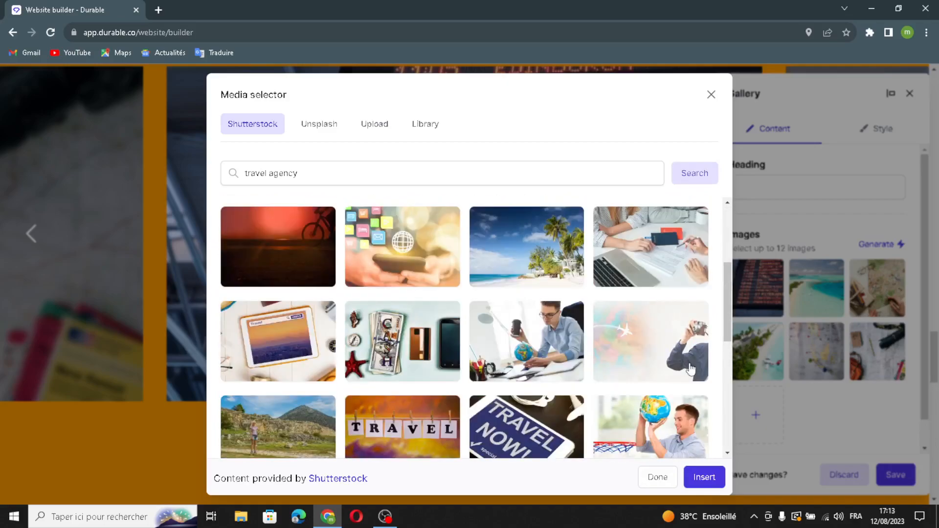
{"action": "left_click", "coordinate": [645, 345]}
{"action": "left_click", "coordinate": [703, 477]}
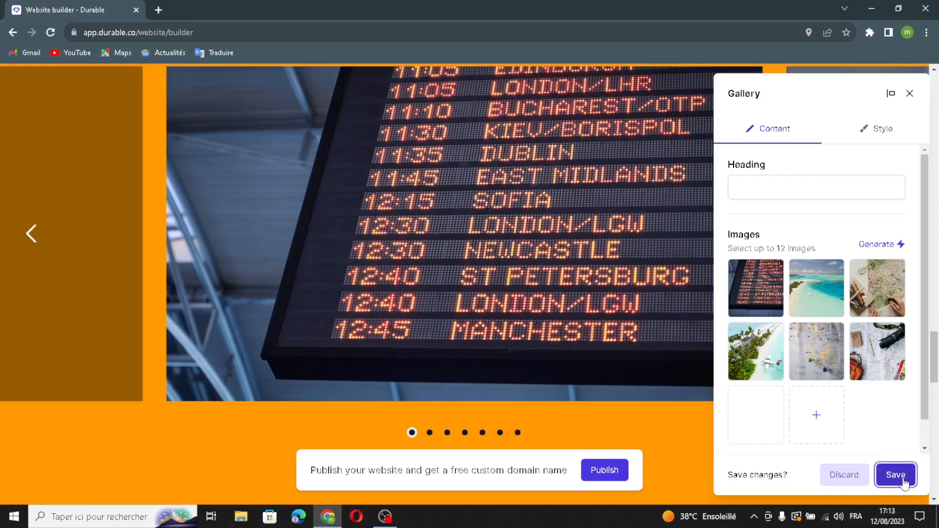
{"action": "left_click", "coordinate": [912, 477]}
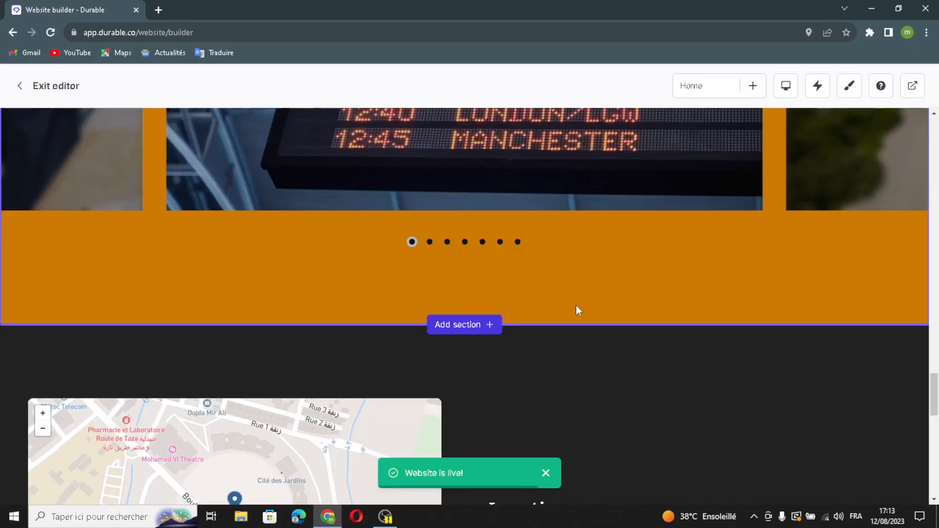
- Open the location section's content settings to examine its heading and business address fields, and close them without changes
{"action": "scroll", "coordinate": [576, 305], "scroll_direction": "down", "scroll_amount": 3}
{"action": "mouse_move", "coordinate": [407, 318]}
{"action": "scroll", "coordinate": [357, 297], "scroll_direction": "down", "scroll_amount": 1}
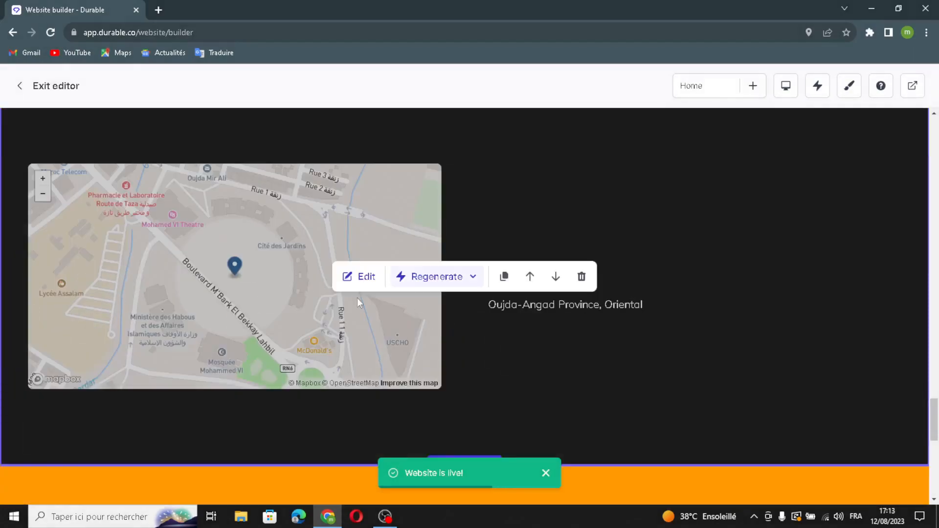
{"action": "left_click", "coordinate": [361, 277]}
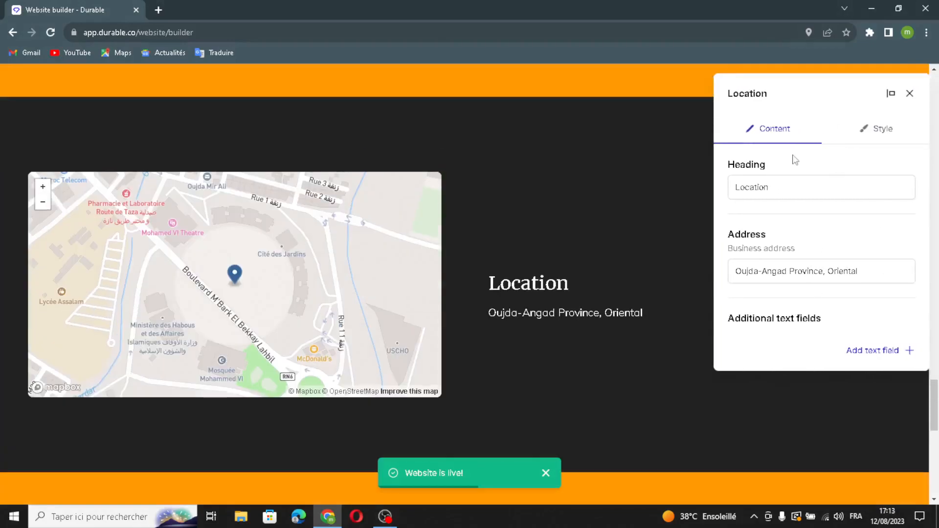
{"action": "left_click_drag", "start_coordinate": [782, 186], "coordinate": [797, 205]}
{"action": "left_click", "coordinate": [824, 246]}
{"action": "left_click_drag", "start_coordinate": [877, 274], "coordinate": [692, 295]}
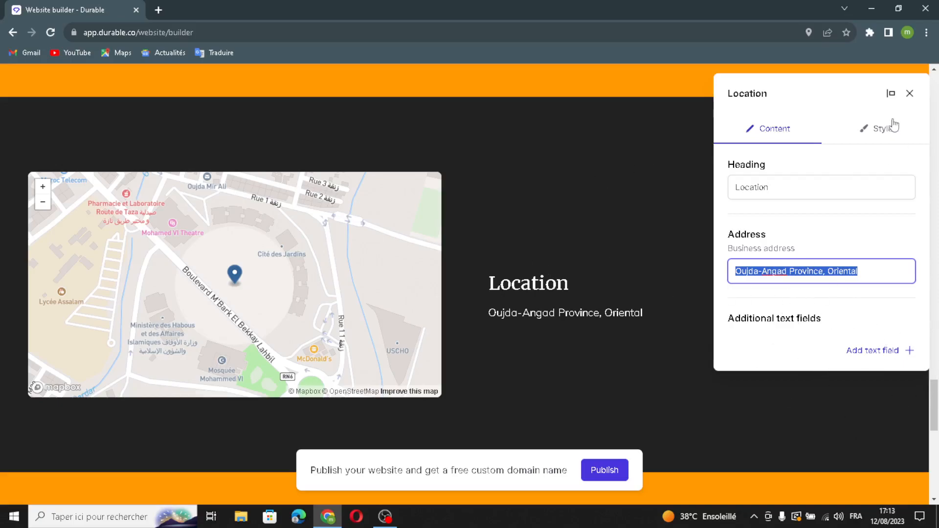
{"action": "left_click", "coordinate": [909, 93]}
- Open the contact form section for editing and regenerate its heading and description text with AI
{"action": "mouse_move", "coordinate": [497, 323]}
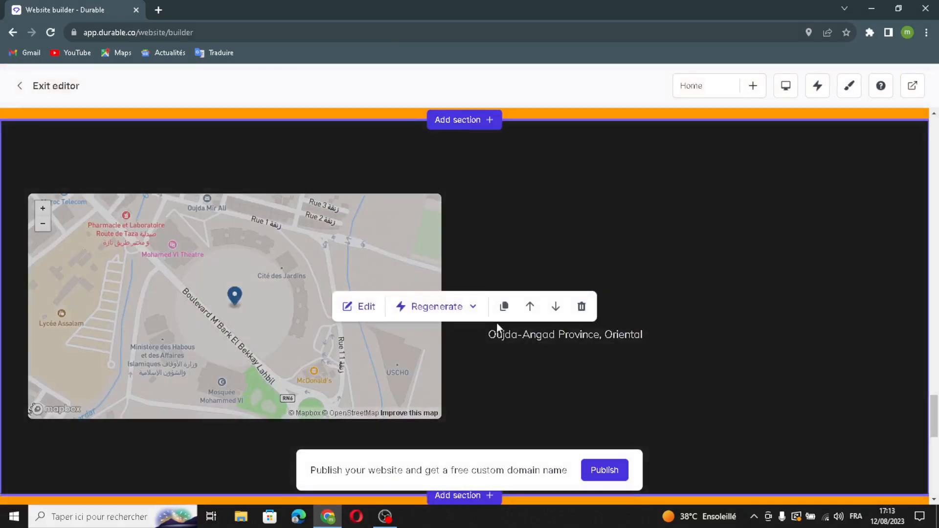
{"action": "scroll", "coordinate": [497, 323], "scroll_direction": "down", "scroll_amount": 10}
{"action": "scroll", "coordinate": [487, 357], "scroll_direction": "up", "scroll_amount": 2}
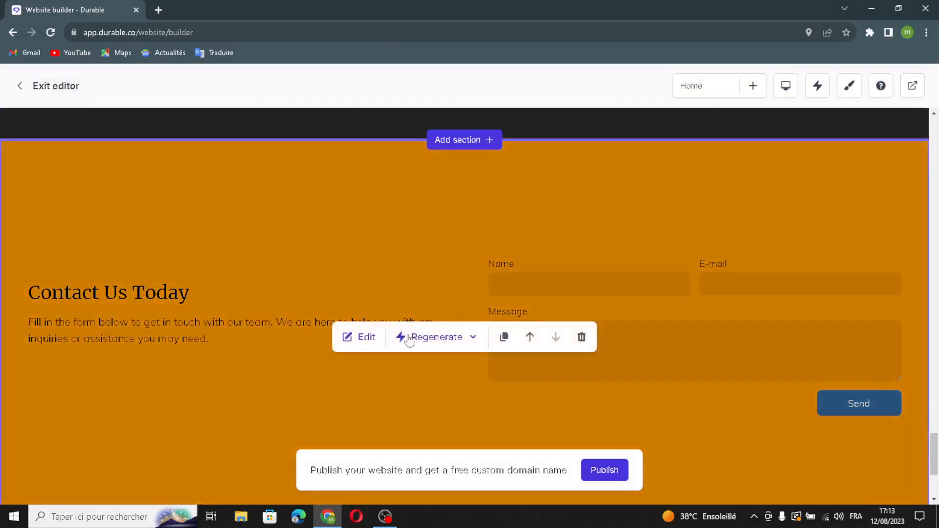
{"action": "left_click", "coordinate": [345, 339]}
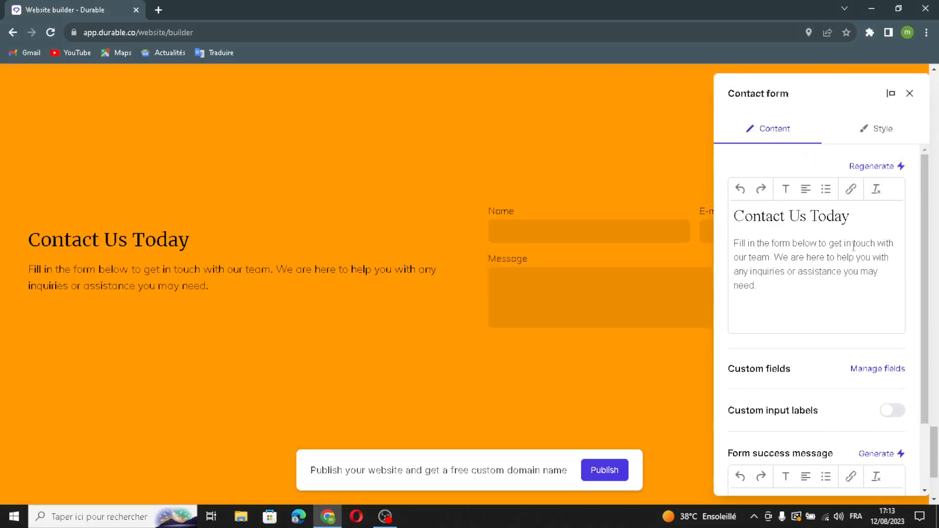
{"action": "left_click", "coordinate": [875, 166]}
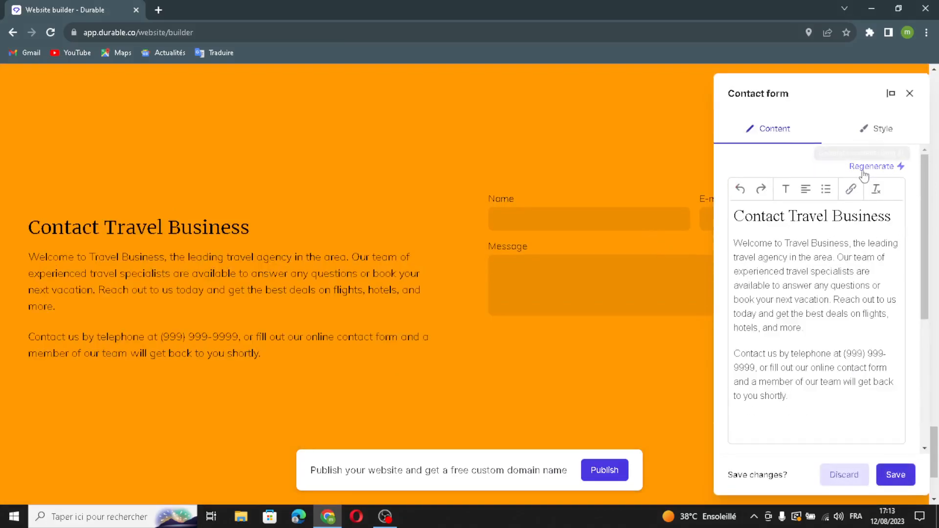
- Open the contact form's custom field management to examine the default and existing fields, and close it without changes
{"action": "scroll", "coordinate": [780, 301], "scroll_direction": "down", "scroll_amount": 2}
{"action": "scroll", "coordinate": [781, 302], "scroll_direction": "down", "scroll_amount": 2}
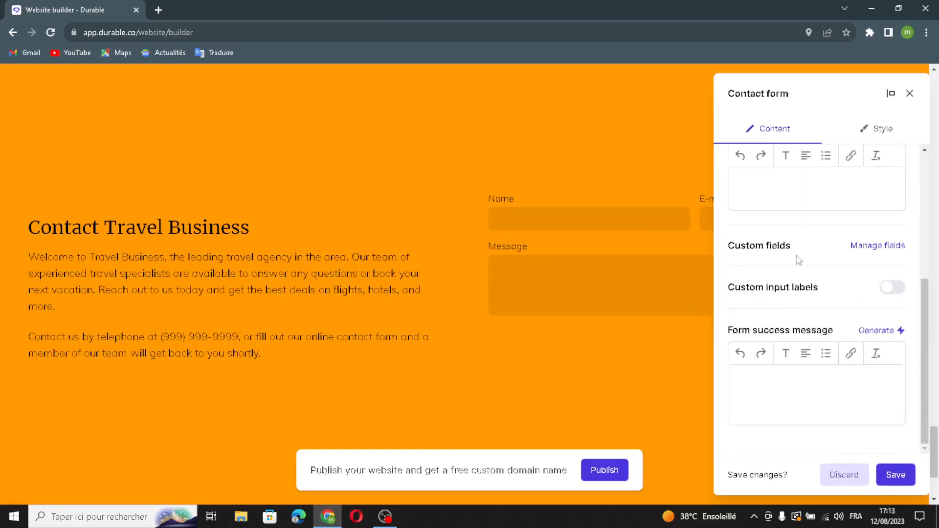
{"action": "left_click", "coordinate": [861, 249]}
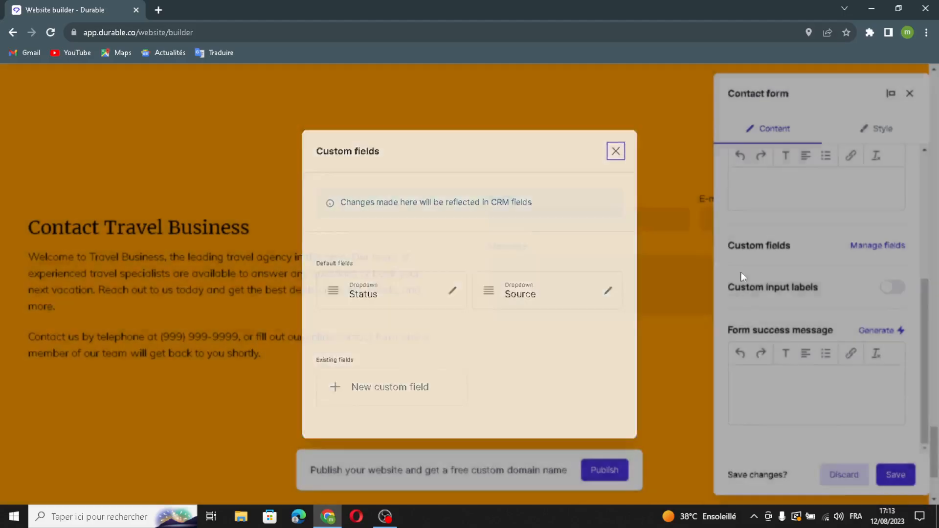
{"action": "left_click", "coordinate": [741, 276]}
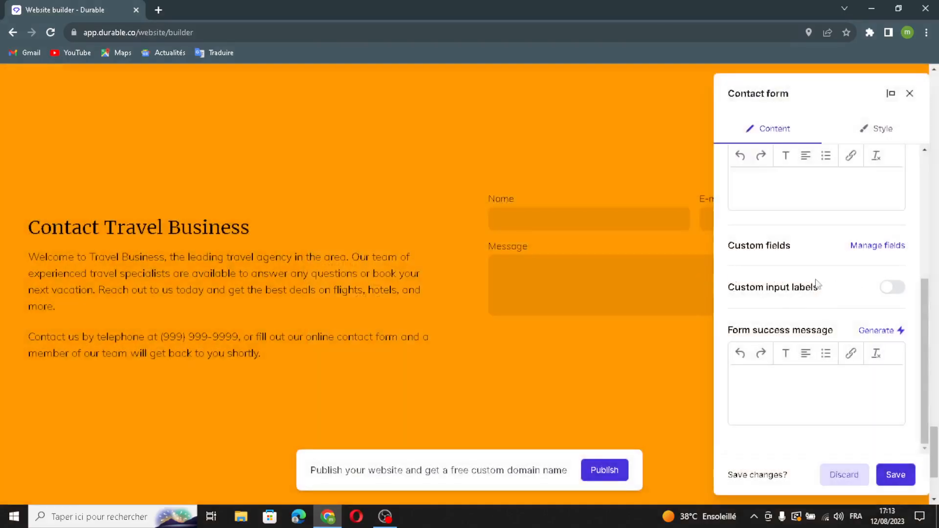
- Enable custom input labels for the contact form and review the name, e-mail, message and send button labels
{"action": "left_click", "coordinate": [887, 294]}
{"action": "scroll", "coordinate": [782, 322], "scroll_direction": "down", "scroll_amount": 1}
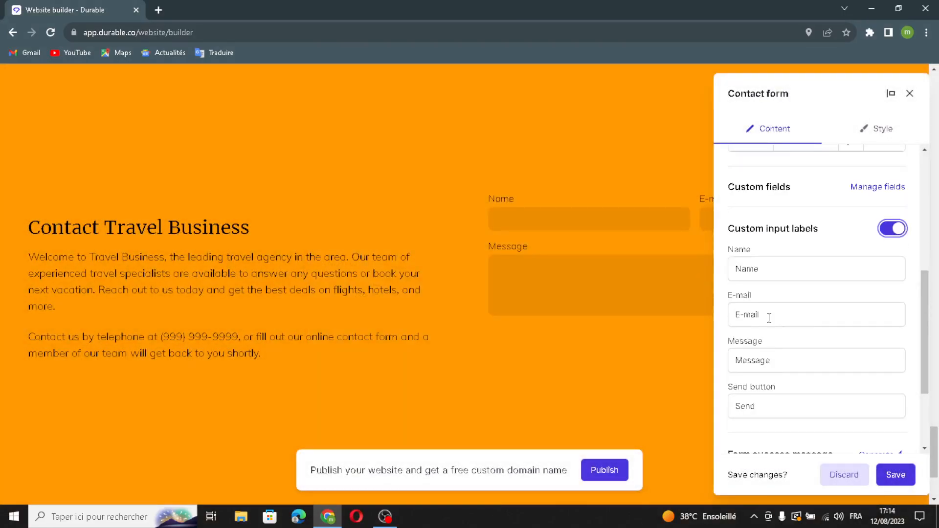
{"action": "left_click_drag", "start_coordinate": [750, 315], "coordinate": [816, 314]}
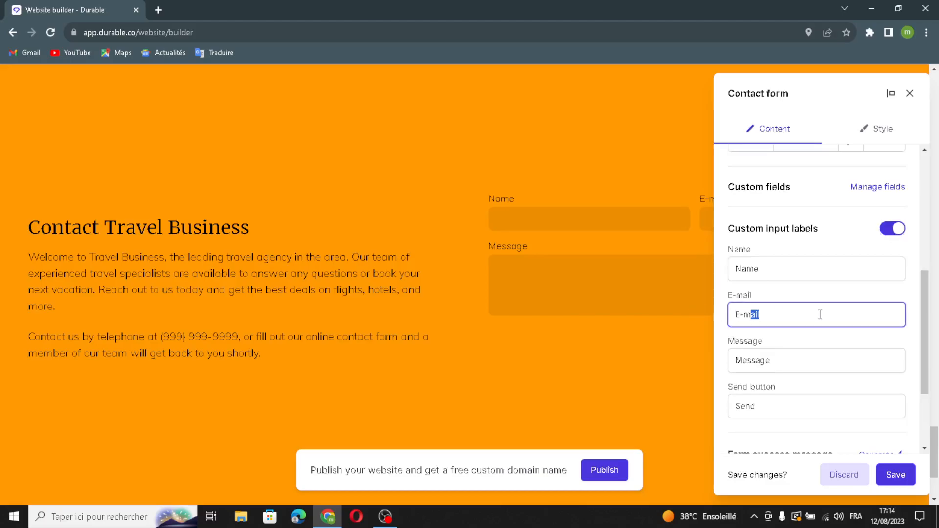
{"action": "left_click", "coordinate": [798, 344]}
{"action": "scroll", "coordinate": [797, 344], "scroll_direction": "down", "scroll_amount": 2}
{"action": "left_click_drag", "start_coordinate": [810, 240], "coordinate": [742, 244]}
{"action": "left_click", "coordinate": [794, 248]}
{"action": "scroll", "coordinate": [822, 294], "scroll_direction": "down", "scroll_amount": 1}
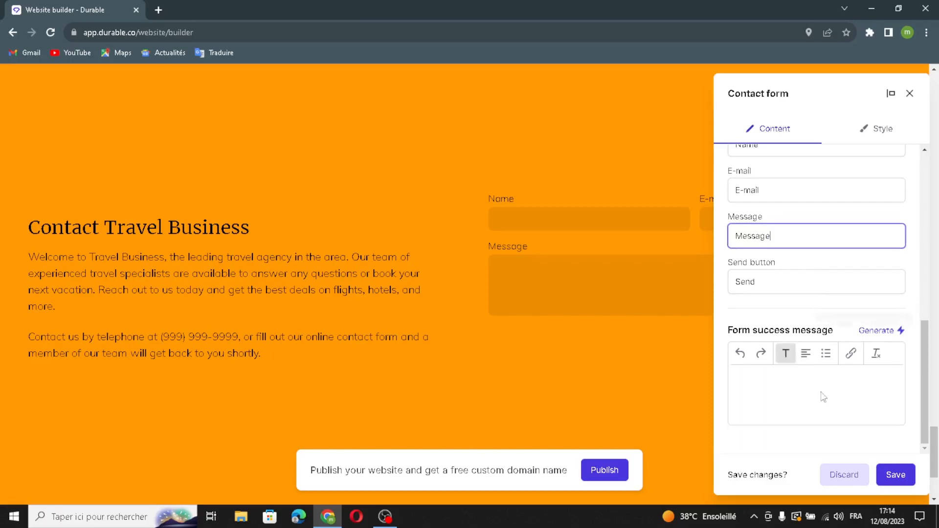
- Generate the contact form's success message with AI and save the section
{"action": "left_click", "coordinate": [896, 331]}
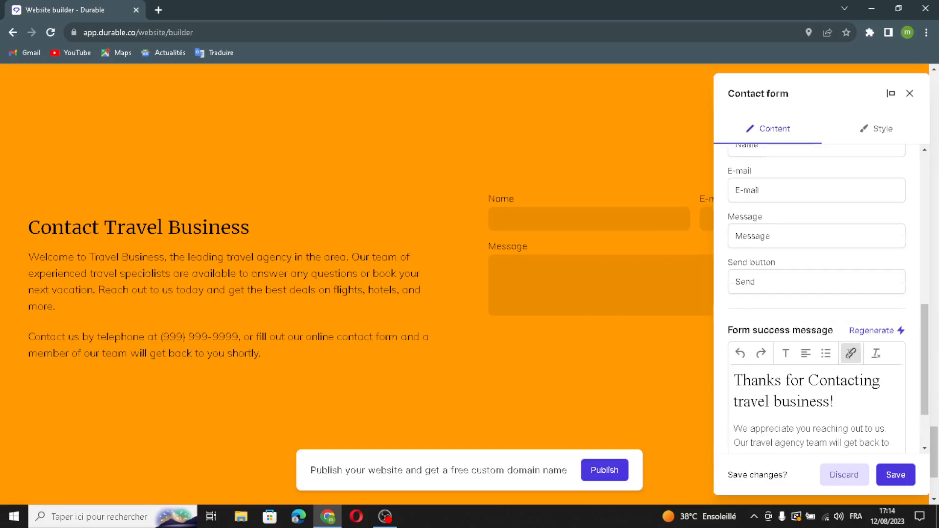
{"action": "scroll", "coordinate": [867, 341], "scroll_direction": "down", "scroll_amount": 2}
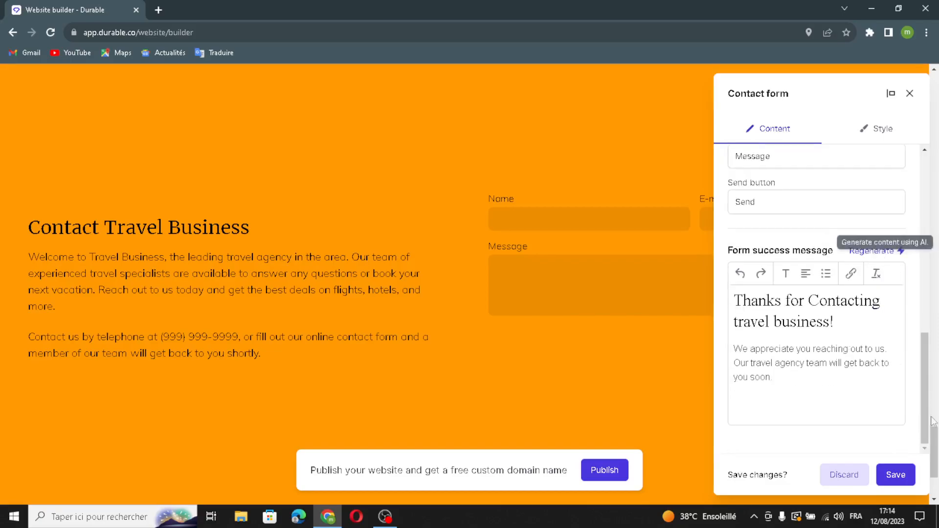
{"action": "left_click", "coordinate": [896, 475]}
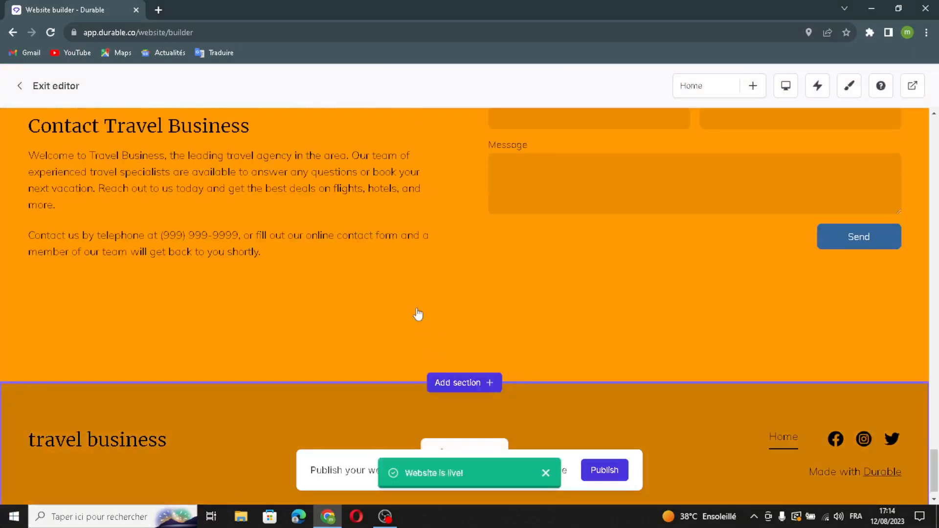
- Open the footer for editing and enable the option that replaces the company name with a logo
{"action": "scroll", "coordinate": [416, 330], "scroll_direction": "down", "scroll_amount": 1}
{"action": "mouse_move", "coordinate": [398, 426]}
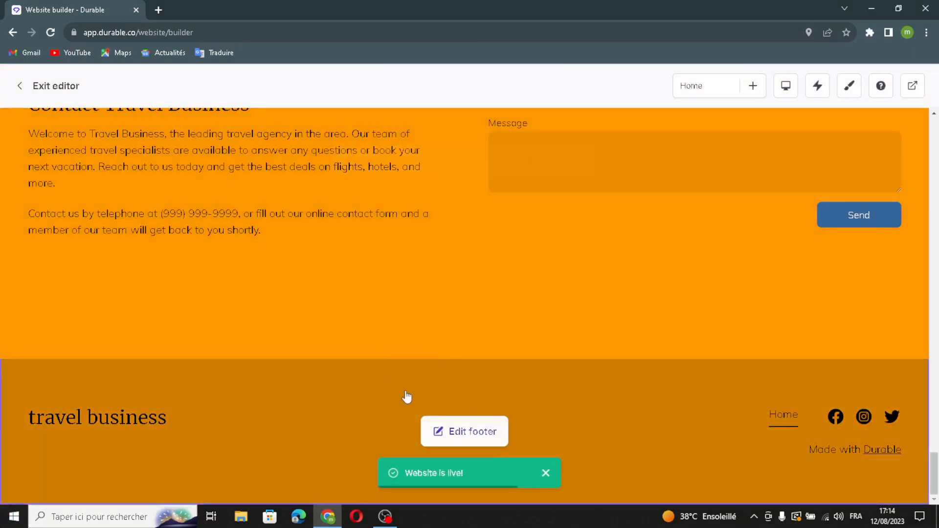
{"action": "left_click", "coordinate": [443, 431]}
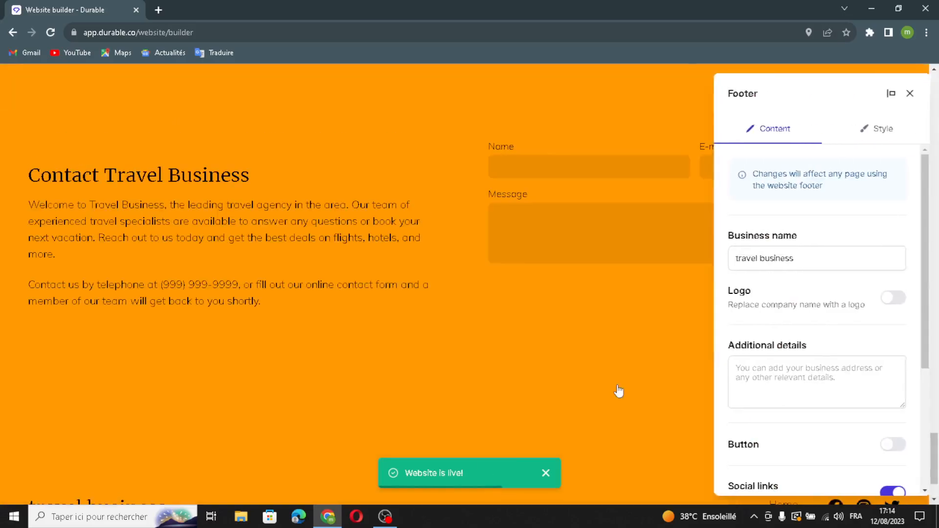
{"action": "left_click_drag", "start_coordinate": [810, 254], "coordinate": [810, 283]}
{"action": "left_click", "coordinate": [812, 288]}
{"action": "scroll", "coordinate": [826, 245], "scroll_direction": "down", "scroll_amount": 2}
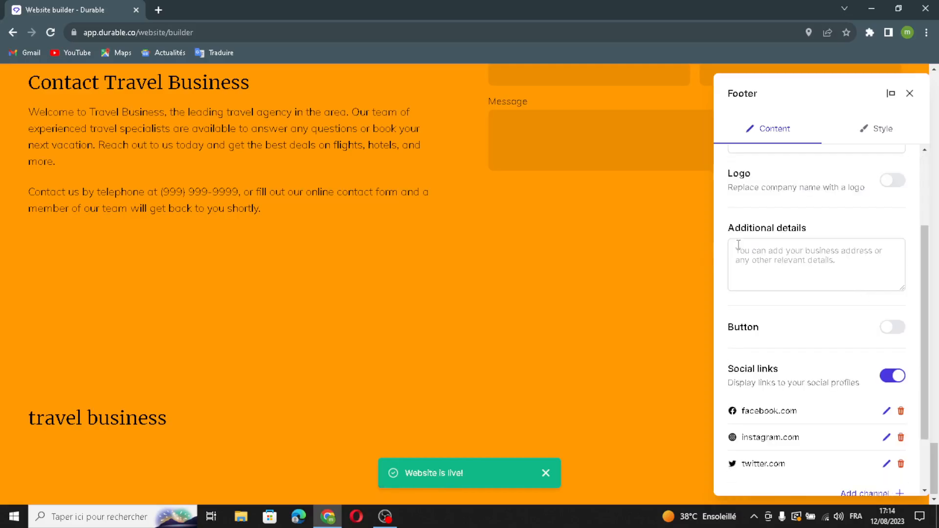
{"action": "left_click", "coordinate": [893, 180]}
{"action": "scroll", "coordinate": [827, 257], "scroll_direction": "down", "scroll_amount": 3}
{"action": "scroll", "coordinate": [792, 268], "scroll_direction": "up", "scroll_amount": 2}
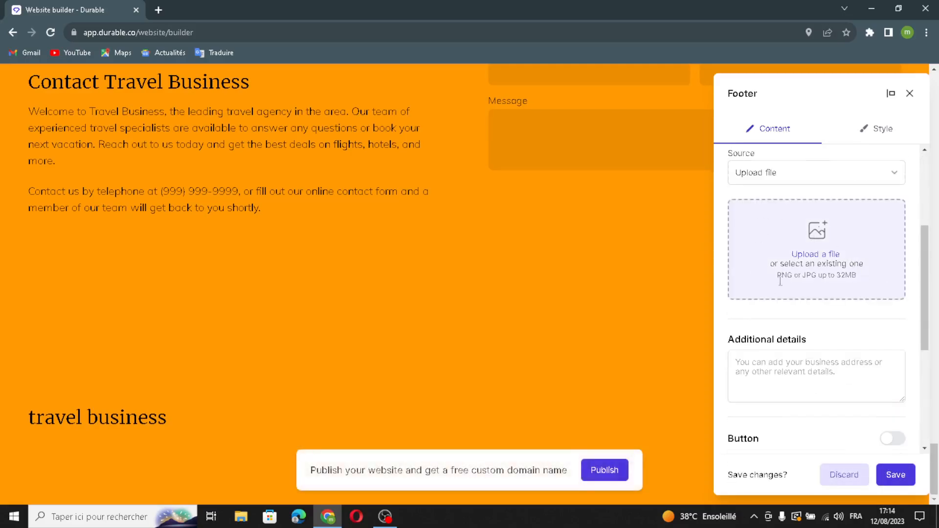
- Enable the footer button with its default label and an empty external link, and close the footer settings, saving the changes
{"action": "scroll", "coordinate": [770, 274], "scroll_direction": "down", "scroll_amount": 2}
{"action": "left_click", "coordinate": [772, 218]}
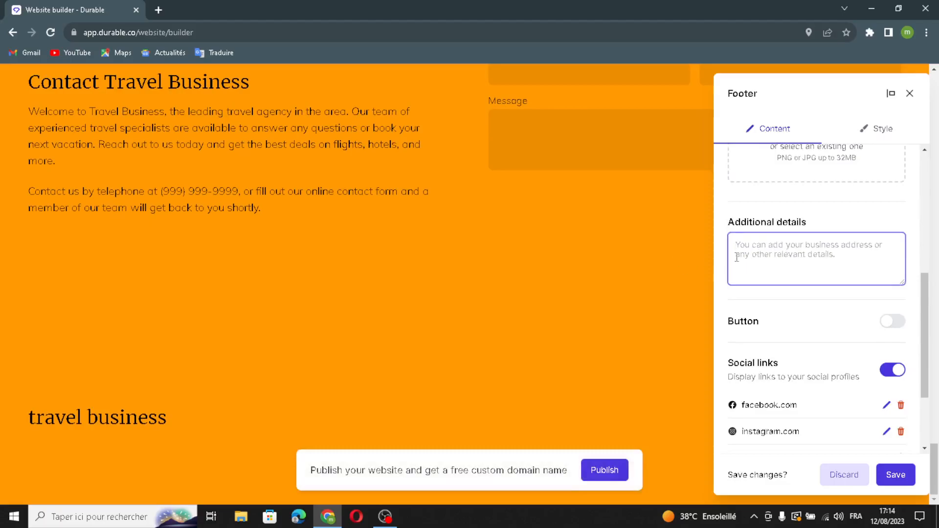
{"action": "scroll", "coordinate": [806, 243], "scroll_direction": "down", "scroll_amount": 2}
{"action": "left_click", "coordinate": [887, 215]}
{"action": "left_click_drag", "start_coordinate": [793, 246], "coordinate": [742, 270]}
{"action": "left_click", "coordinate": [812, 283]}
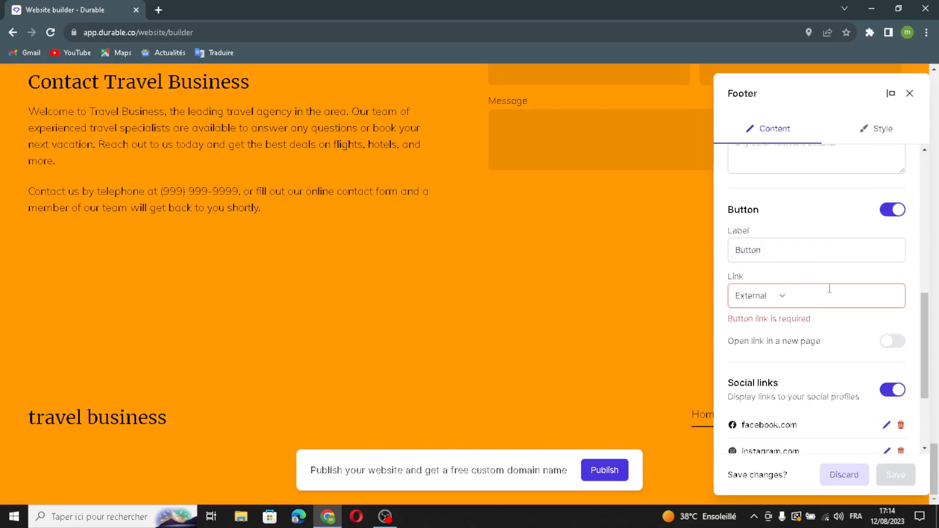
{"action": "scroll", "coordinate": [829, 289], "scroll_direction": "down", "scroll_amount": 3}
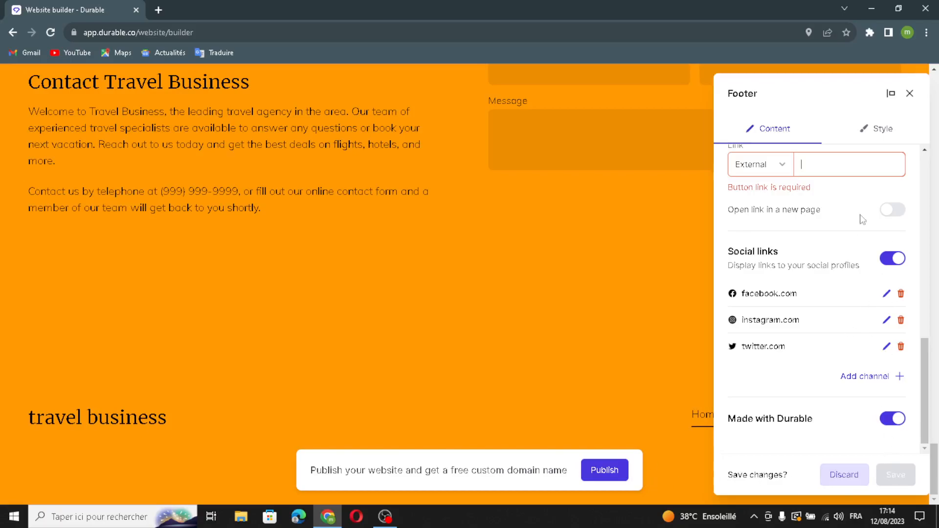
{"action": "left_click", "coordinate": [908, 95]}
{"action": "left_click", "coordinate": [578, 315]}
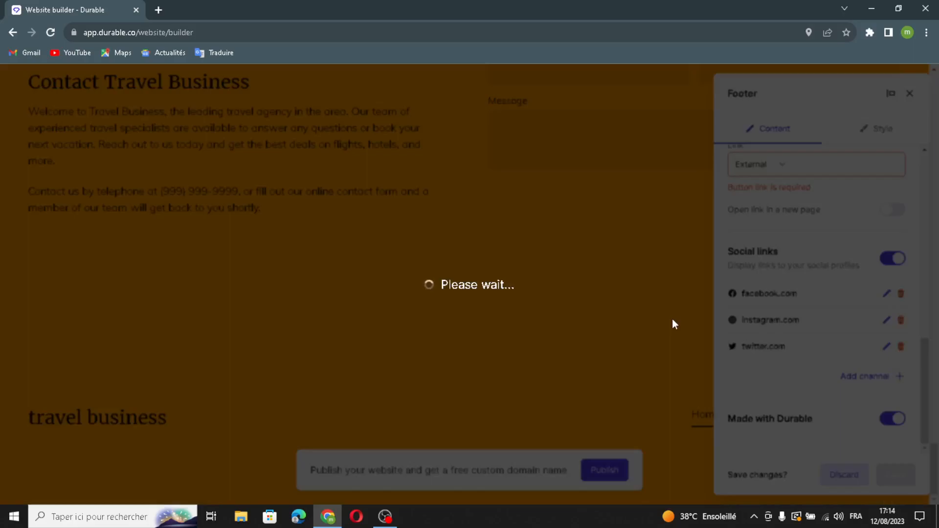
- Regenerate the content of the image section that shows the maps and plaid suitcase
{"action": "scroll", "coordinate": [513, 269], "scroll_direction": "up", "scroll_amount": 5}
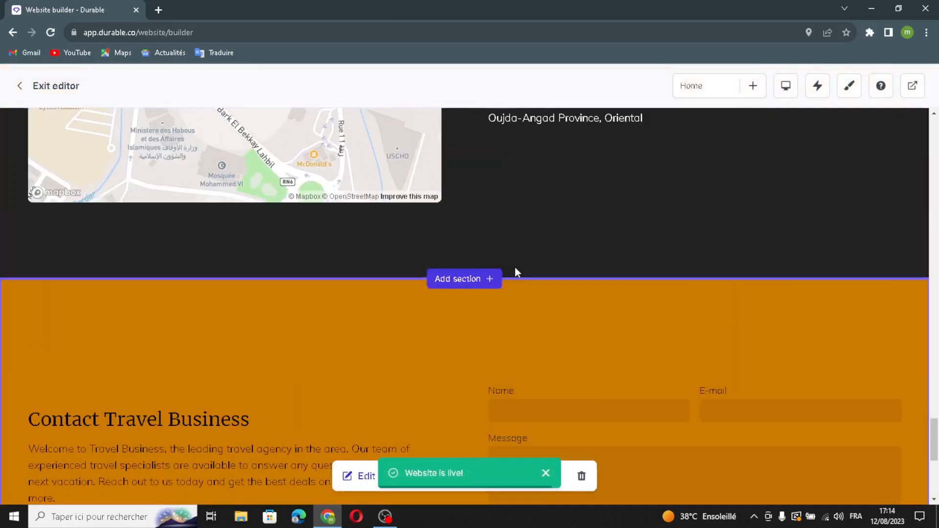
{"action": "scroll", "coordinate": [514, 266], "scroll_direction": "up", "scroll_amount": 5}
{"action": "scroll", "coordinate": [542, 311], "scroll_direction": "up", "scroll_amount": 5}
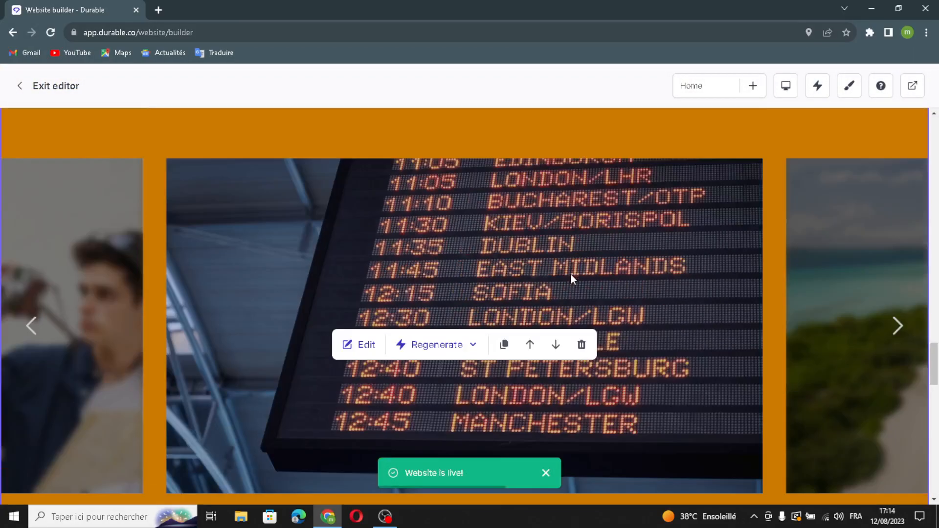
{"action": "scroll", "coordinate": [571, 274], "scroll_direction": "up", "scroll_amount": 15}
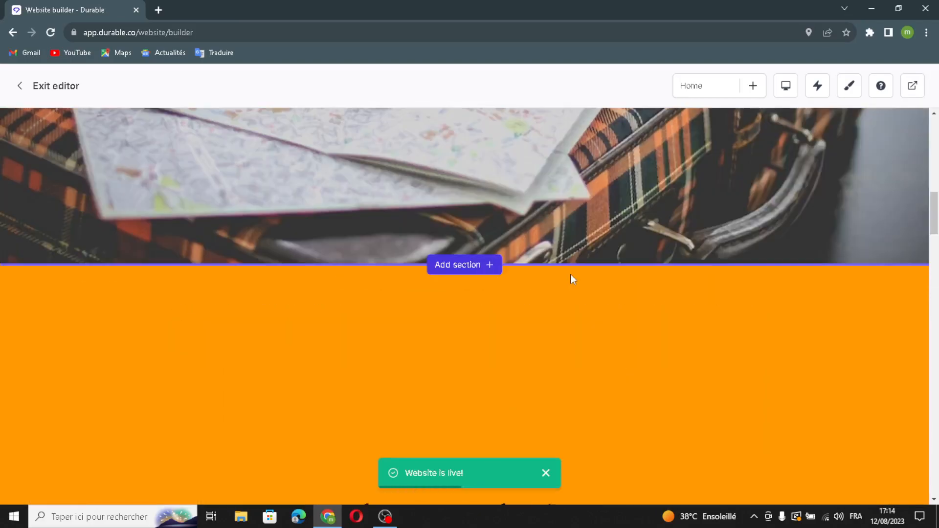
{"action": "scroll", "coordinate": [570, 275], "scroll_direction": "up", "scroll_amount": 5}
{"action": "scroll", "coordinate": [436, 271], "scroll_direction": "down", "scroll_amount": 3}
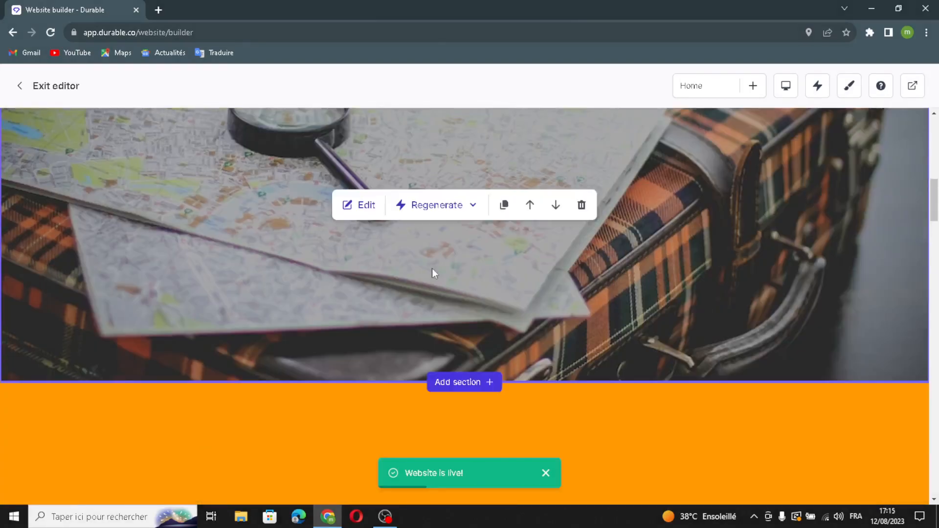
{"action": "left_click", "coordinate": [447, 213]}
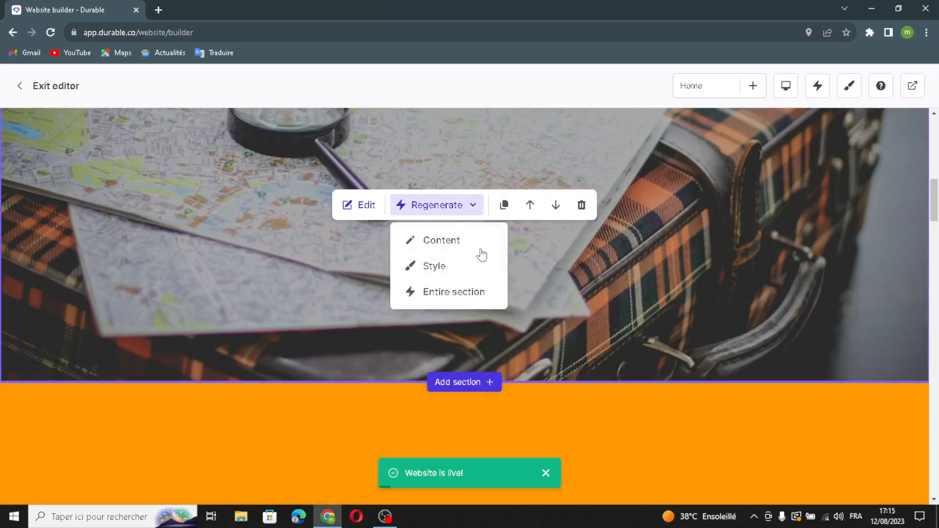
{"action": "left_click", "coordinate": [473, 243]}
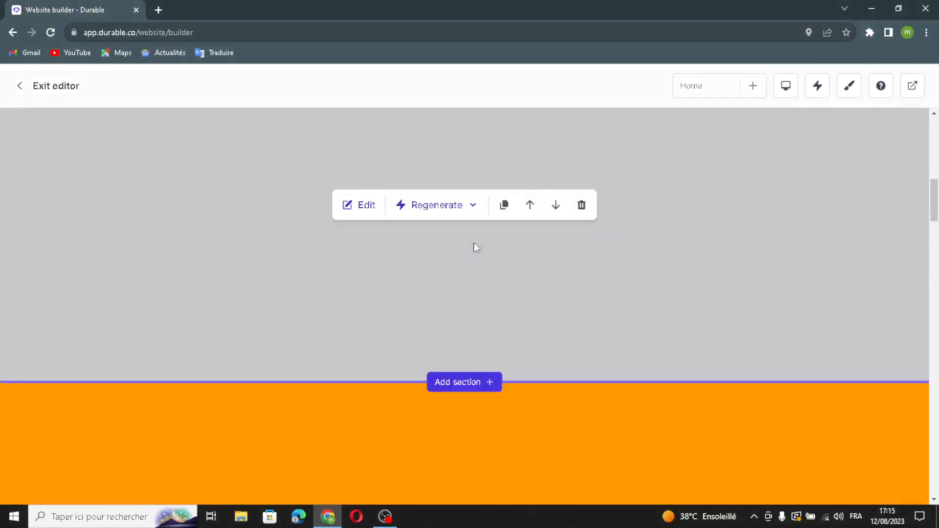
- Regenerate the style of the "Experience Your Dream Adventure with Travel Business" banner section
{"action": "scroll", "coordinate": [474, 243], "scroll_direction": "up", "scroll_amount": 10}
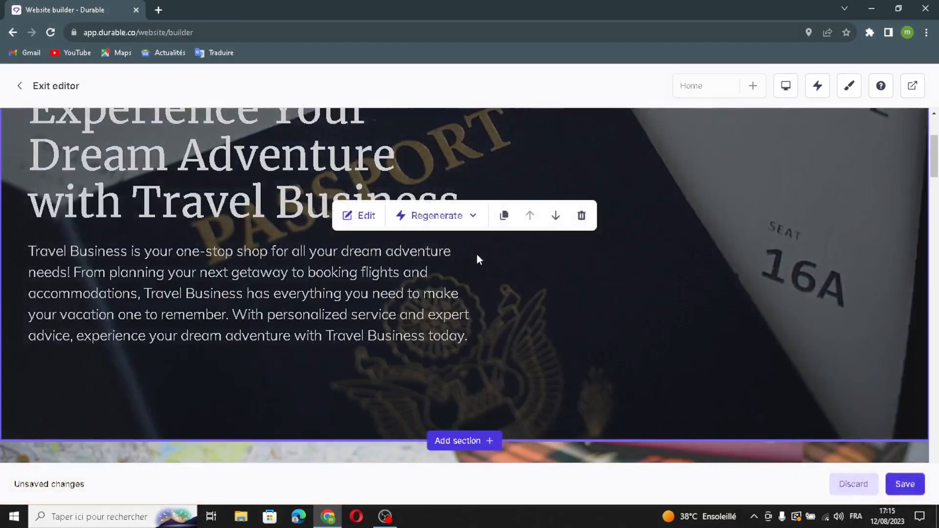
{"action": "left_click", "coordinate": [438, 216]}
{"action": "left_click", "coordinate": [435, 277]}
{"action": "scroll", "coordinate": [514, 286], "scroll_direction": "up", "scroll_amount": 4}
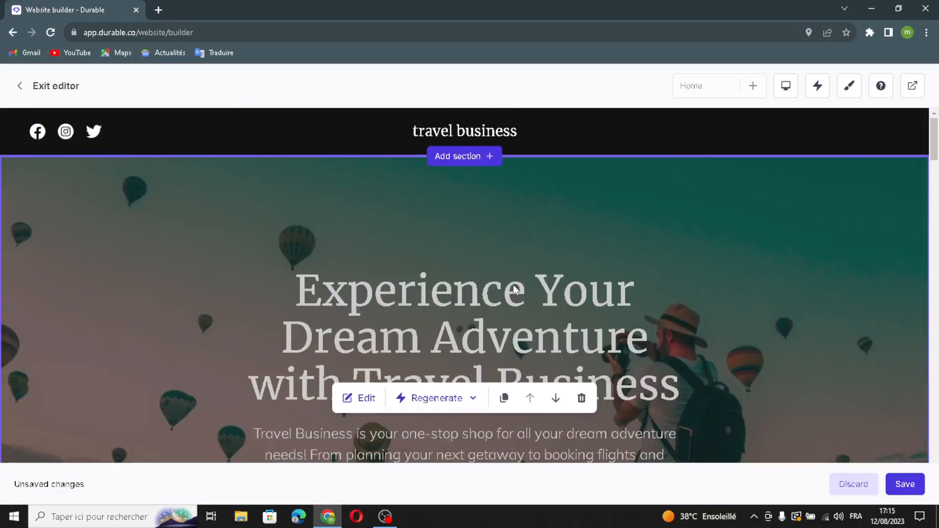
- Regenerate the entire Our Services section with AI
{"action": "scroll", "coordinate": [514, 289], "scroll_direction": "down", "scroll_amount": 15}
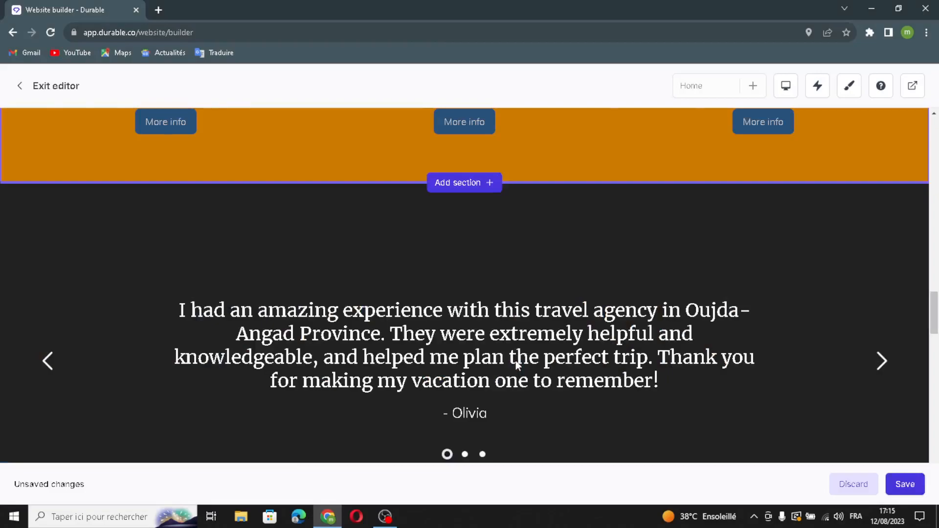
{"action": "scroll", "coordinate": [516, 360], "scroll_direction": "up", "scroll_amount": 6}
{"action": "left_click", "coordinate": [469, 316]}
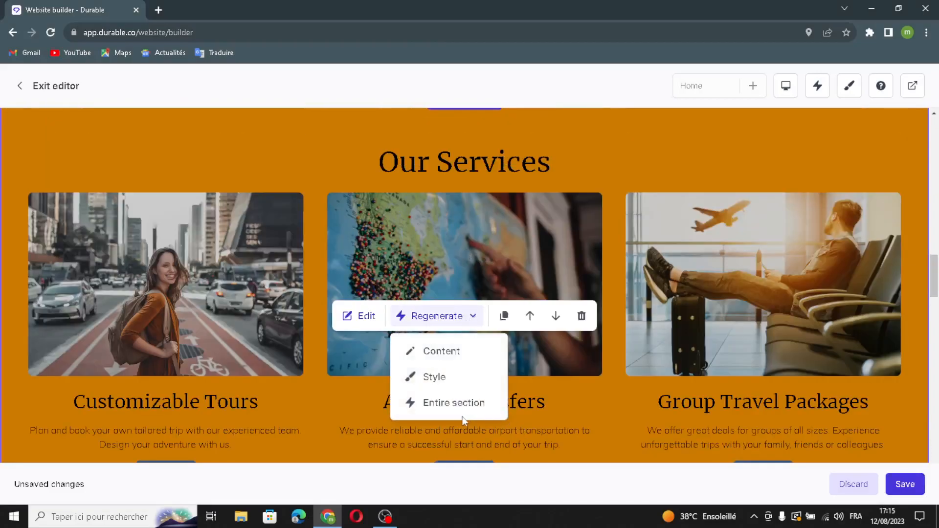
{"action": "left_click", "coordinate": [478, 387]}
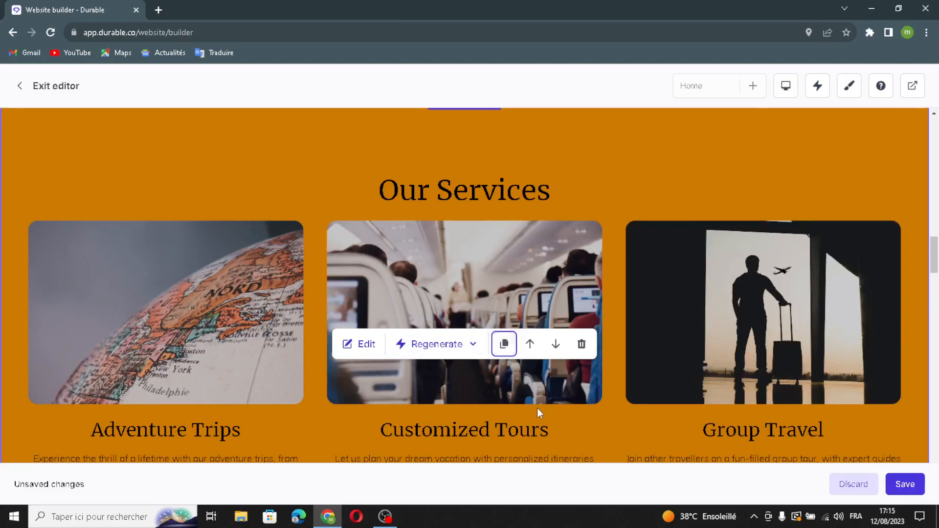
- Delete the duplicated Our Services section and confirm its removal
{"action": "scroll", "coordinate": [538, 413], "scroll_direction": "down", "scroll_amount": 3}
{"action": "scroll", "coordinate": [536, 408], "scroll_direction": "down", "scroll_amount": 8}
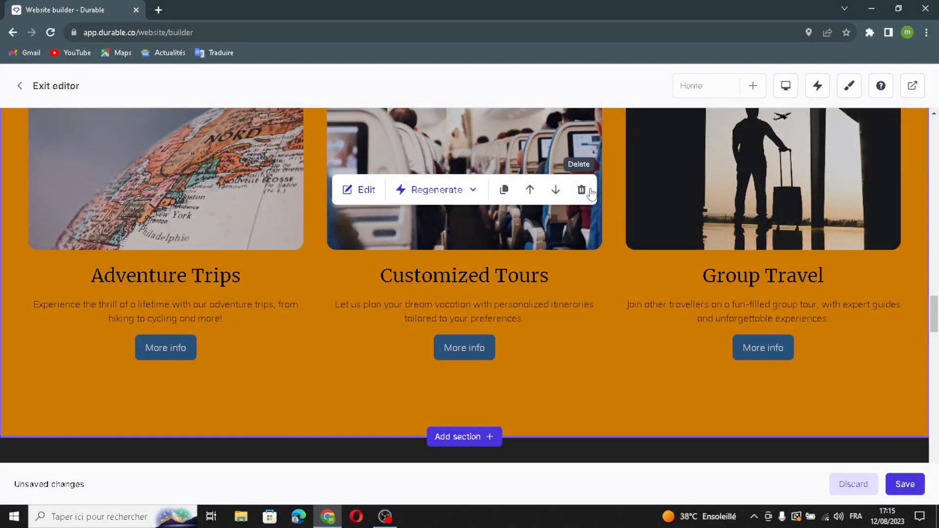
{"action": "left_click", "coordinate": [581, 190]}
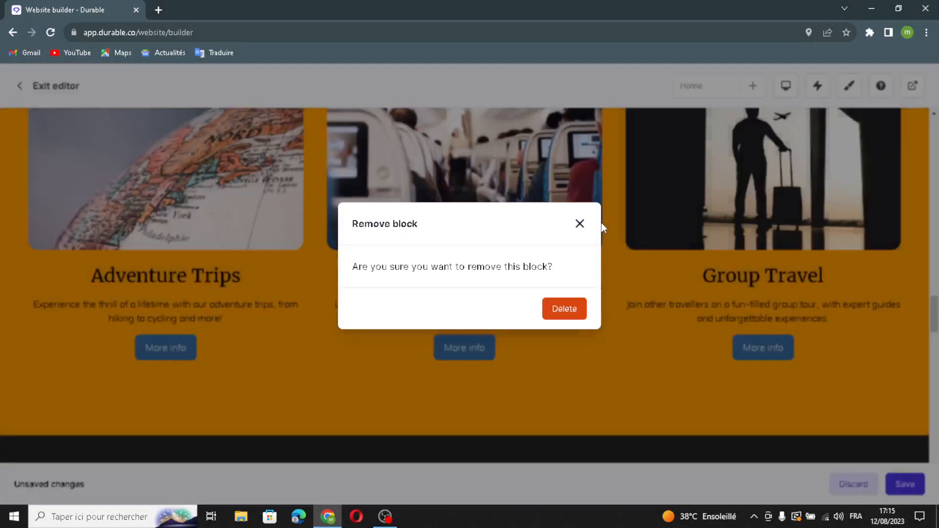
{"action": "left_click", "coordinate": [563, 309]}
- Move the image gallery section with the airport departures board up one place, and return it down to its original position
{"action": "scroll", "coordinate": [559, 225], "scroll_direction": "down", "scroll_amount": 5}
{"action": "scroll", "coordinate": [555, 230], "scroll_direction": "down", "scroll_amount": 5}
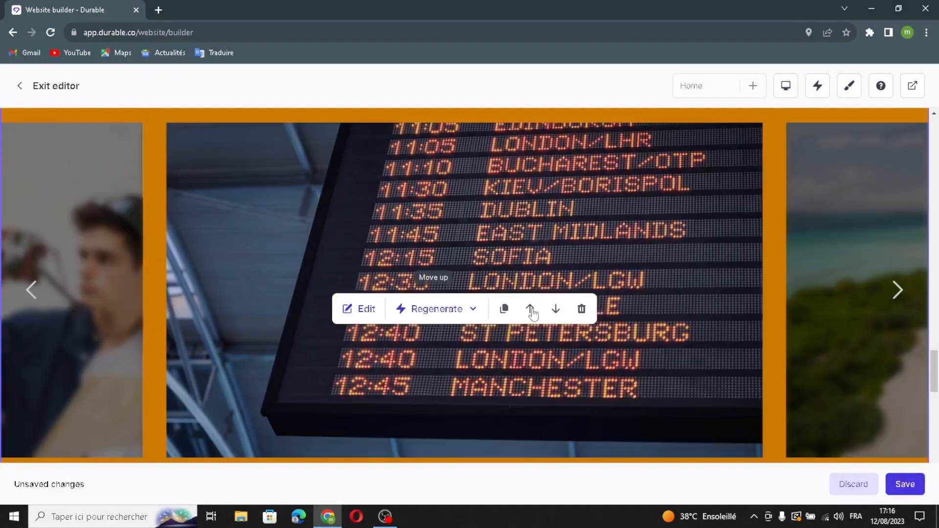
{"action": "left_click", "coordinate": [530, 308]}
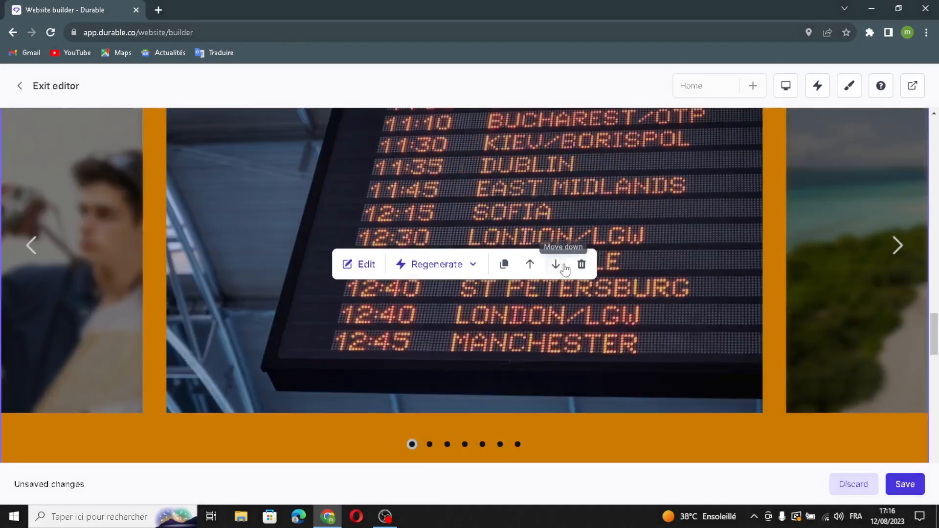
{"action": "left_click", "coordinate": [556, 264]}
{"action": "scroll", "coordinate": [587, 320], "scroll_direction": "down", "scroll_amount": 4}
{"action": "scroll", "coordinate": [685, 318], "scroll_direction": "up", "scroll_amount": 3}
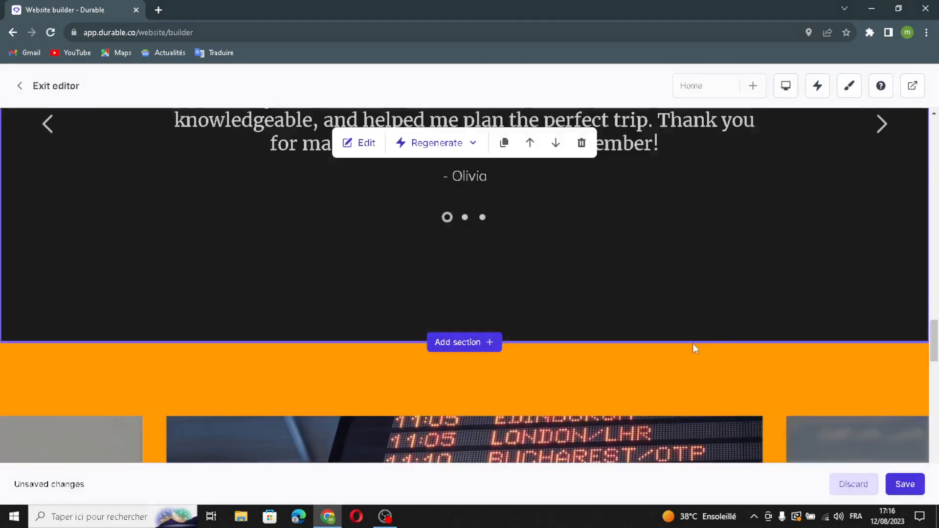
- Open the AI assistant prompt to view its suggested website actions, and dismiss it without choosing one
{"action": "scroll", "coordinate": [765, 308], "scroll_direction": "up", "scroll_amount": 10}
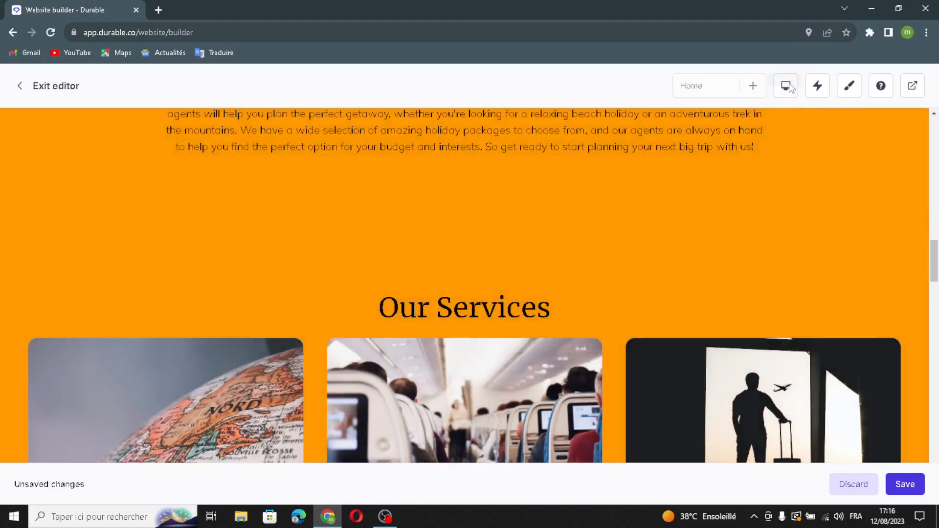
{"action": "left_click", "coordinate": [817, 85]}
{"action": "left_click", "coordinate": [354, 94]}
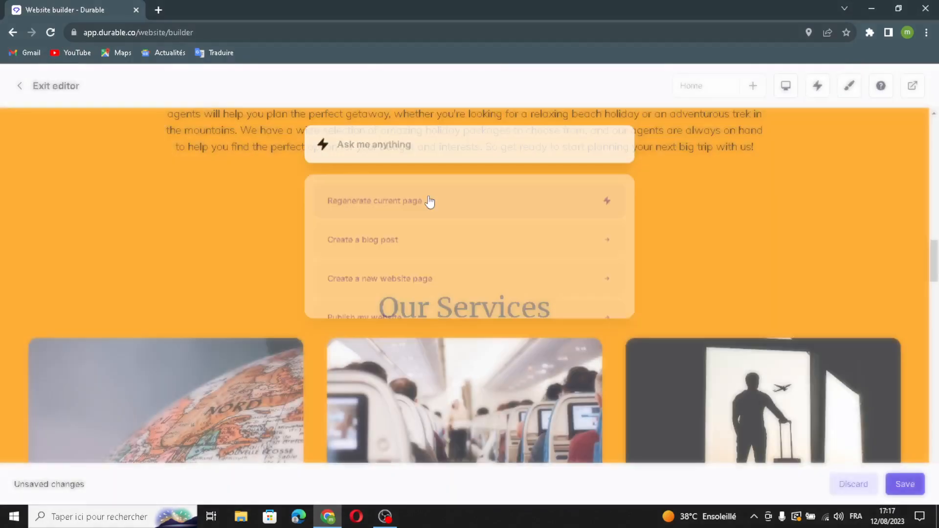
- Review the website styles for the button, fonts and browser icon, and close them without changes
{"action": "left_click", "coordinate": [849, 87]}
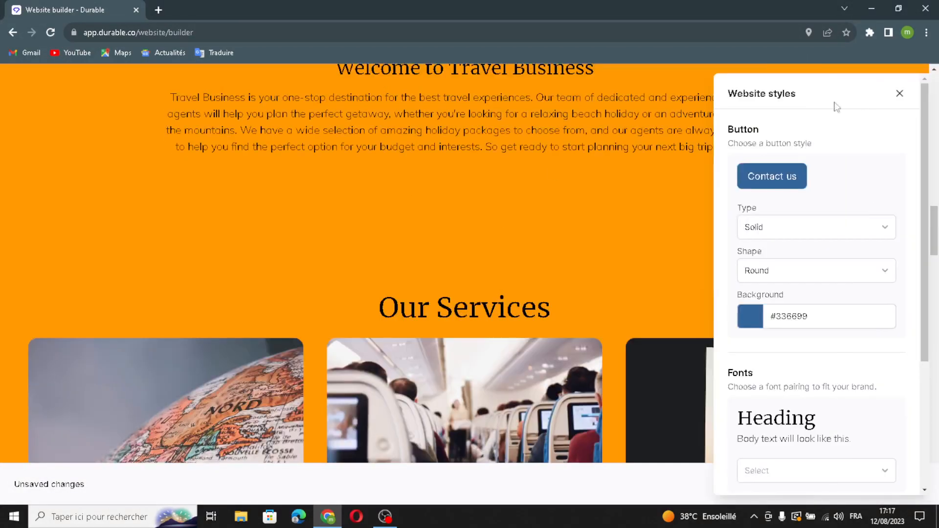
{"action": "scroll", "coordinate": [784, 229], "scroll_direction": "down", "scroll_amount": 2}
{"action": "scroll", "coordinate": [784, 228], "scroll_direction": "up", "scroll_amount": 2}
{"action": "scroll", "coordinate": [794, 220], "scroll_direction": "down", "scroll_amount": 4}
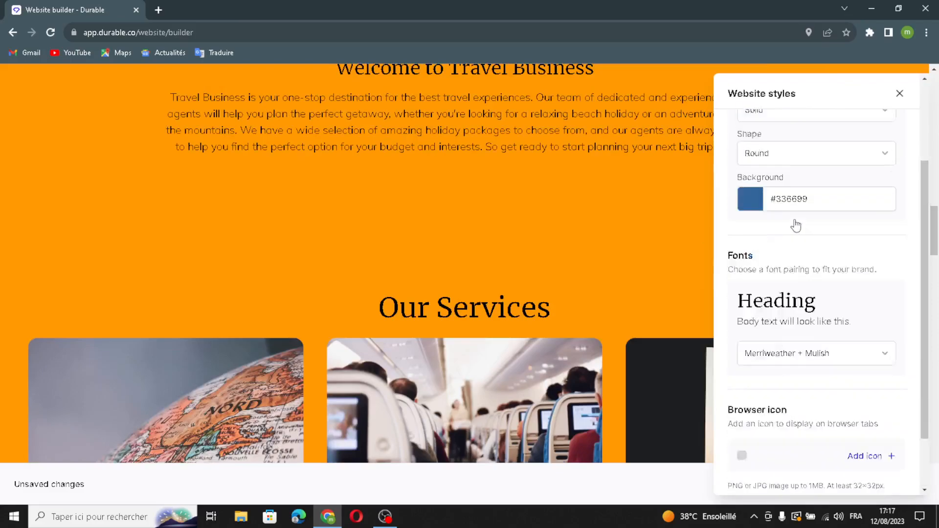
{"action": "left_click", "coordinate": [899, 94]}
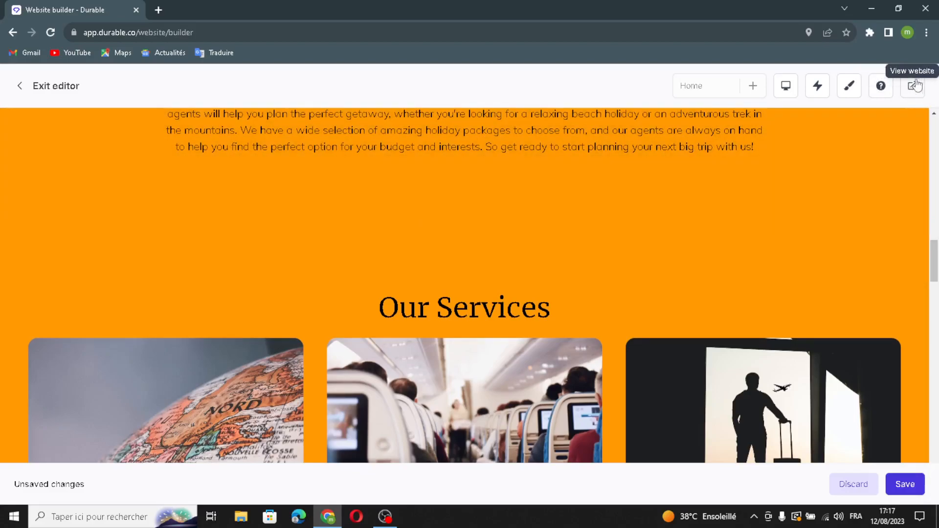
- Save the website's pending changes
{"action": "scroll", "coordinate": [729, 273], "scroll_direction": "down", "scroll_amount": 6}
{"action": "scroll", "coordinate": [872, 388], "scroll_direction": "down", "scroll_amount": 10}
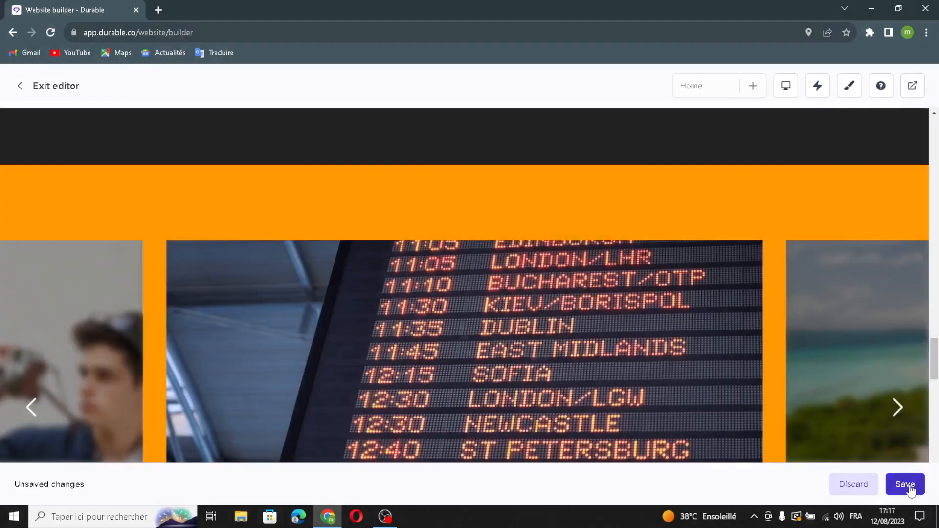
{"action": "left_click", "coordinate": [909, 489]}
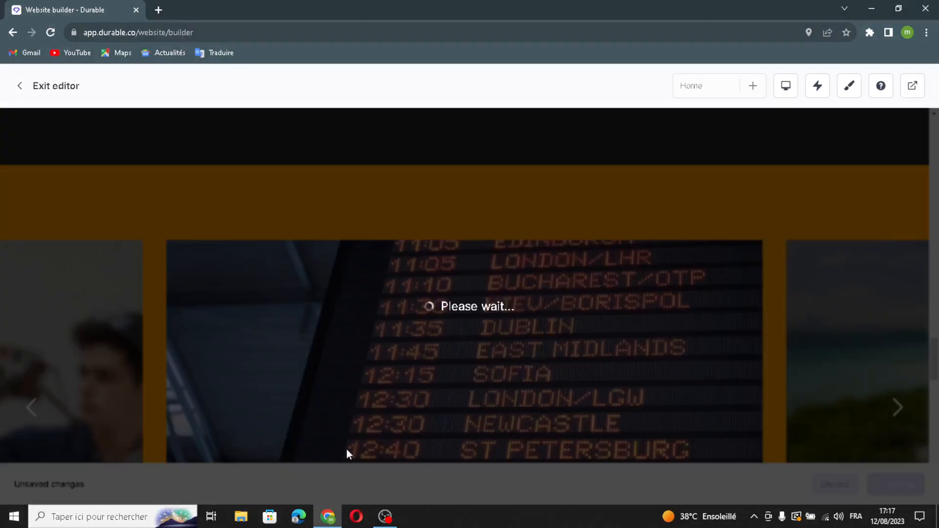
- Review the saved page from the image gallery through the location and contact sections to the footer, and return to the gallery
{"action": "scroll", "coordinate": [455, 389], "scroll_direction": "down", "scroll_amount": 5}
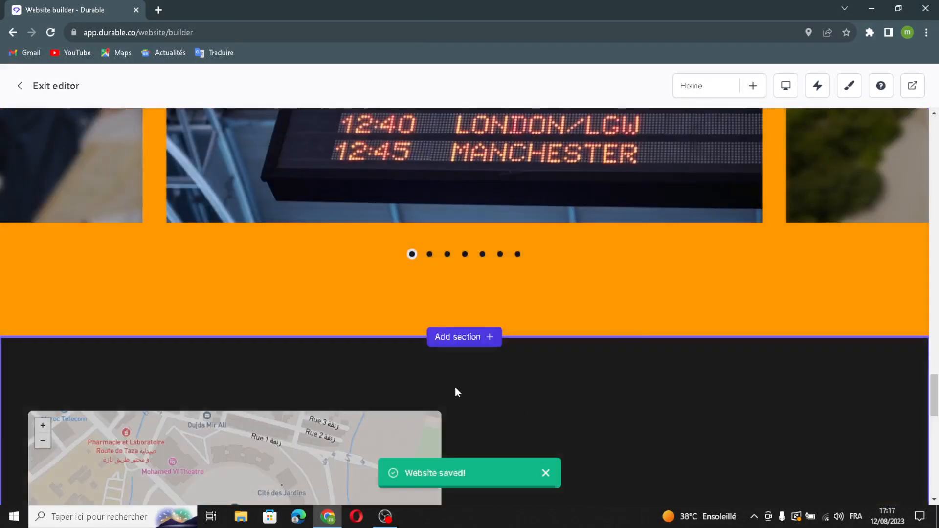
{"action": "scroll", "coordinate": [620, 433], "scroll_direction": "down", "scroll_amount": 10}
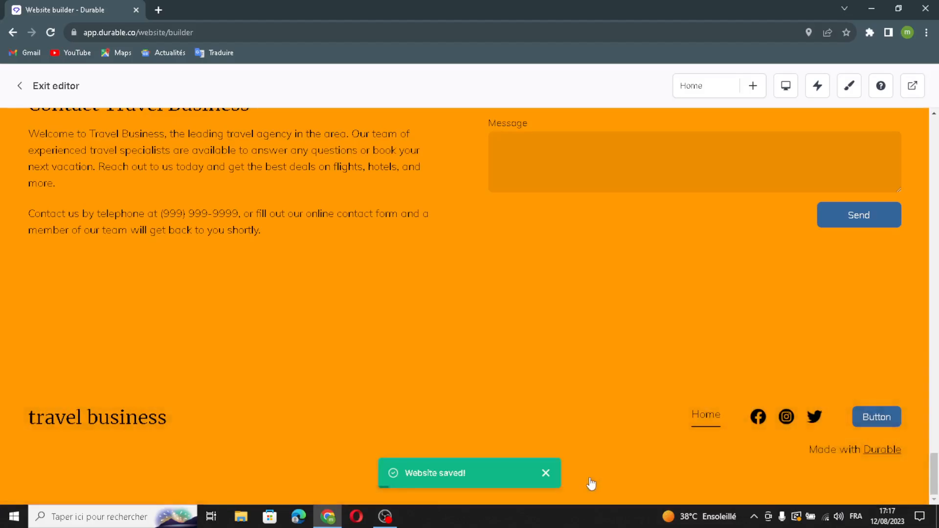
{"action": "scroll", "coordinate": [494, 223], "scroll_direction": "up", "scroll_amount": 6}
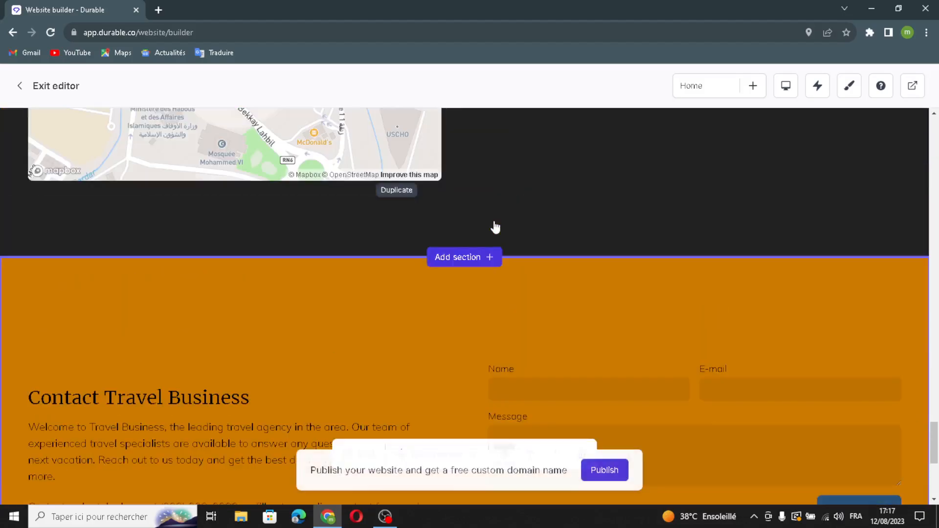
{"action": "scroll", "coordinate": [582, 275], "scroll_direction": "up", "scroll_amount": 10}
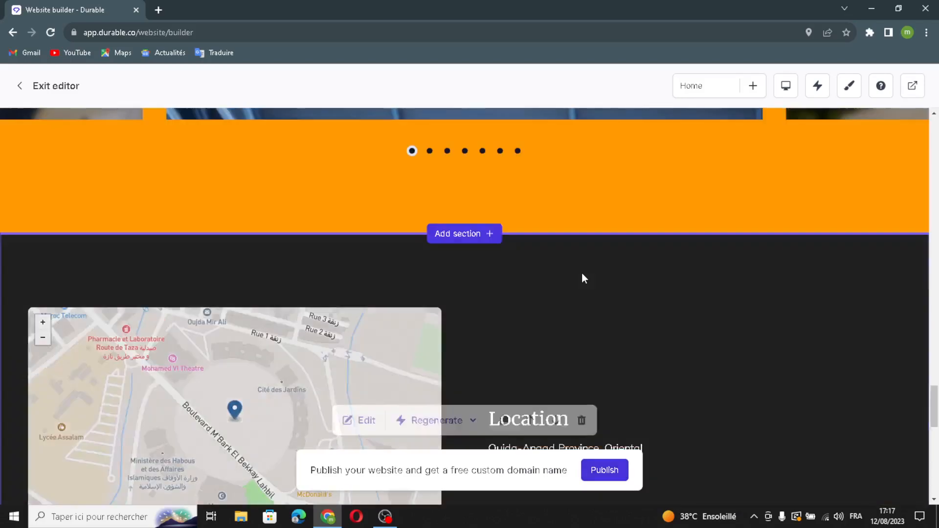
{"action": "scroll", "coordinate": [579, 286], "scroll_direction": "up", "scroll_amount": 1}
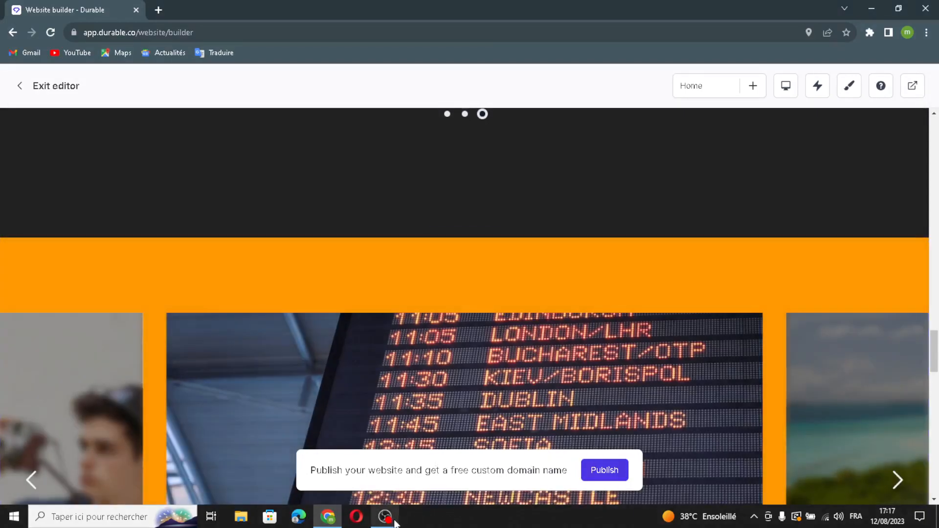
{"action": "mouse_move", "coordinate": [395, 524]}
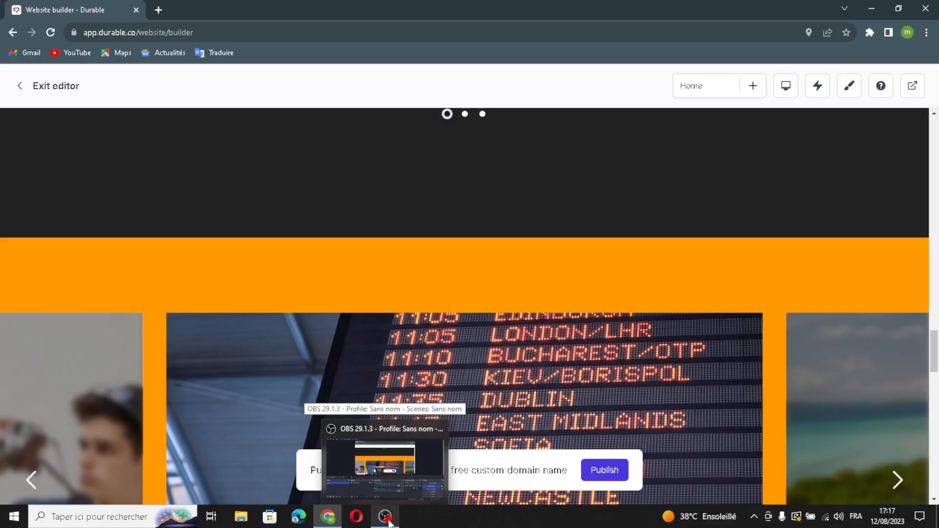
{"action": "left_click", "coordinate": [388, 521]}
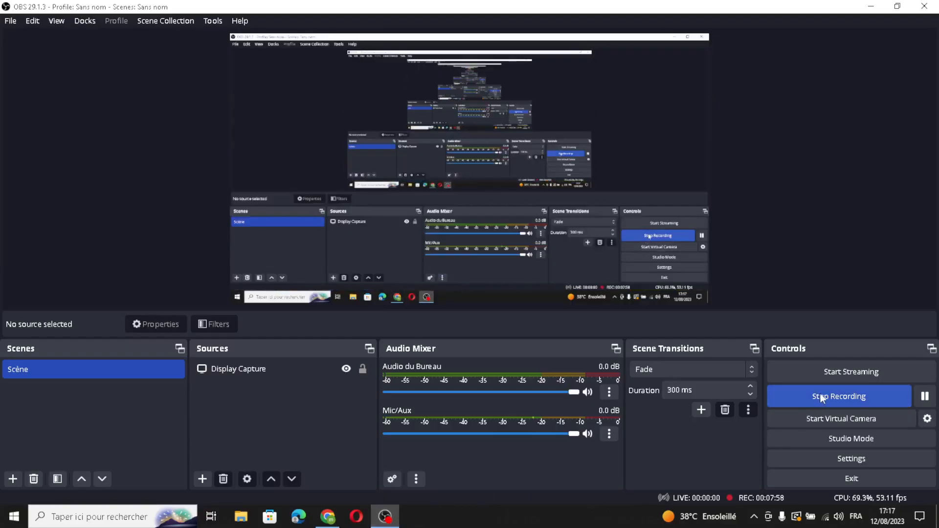